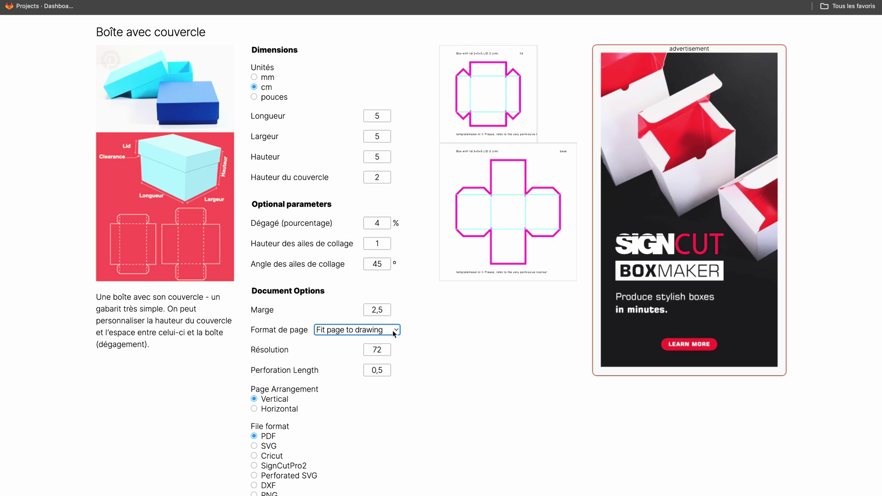
Set the page format to A4 Portrait and the box's length, width and height to 6 cm each
click(390, 331)
click(373, 356)
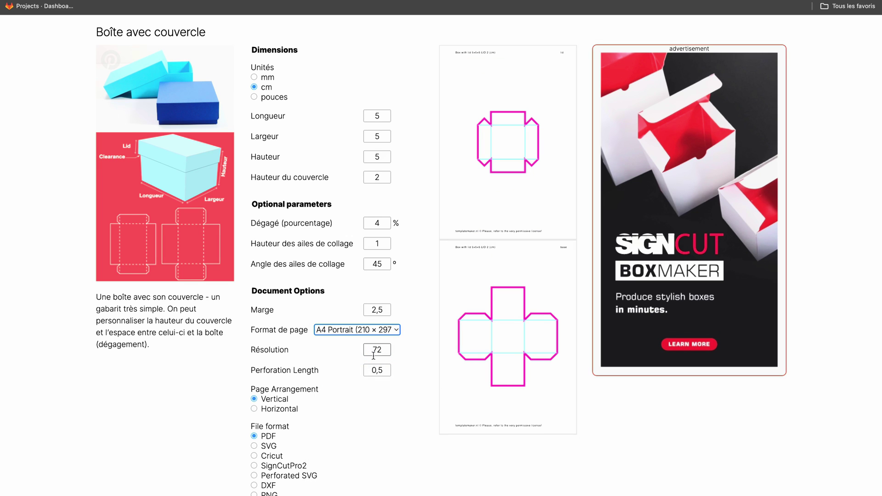
scroll(378, 350, down, 3)
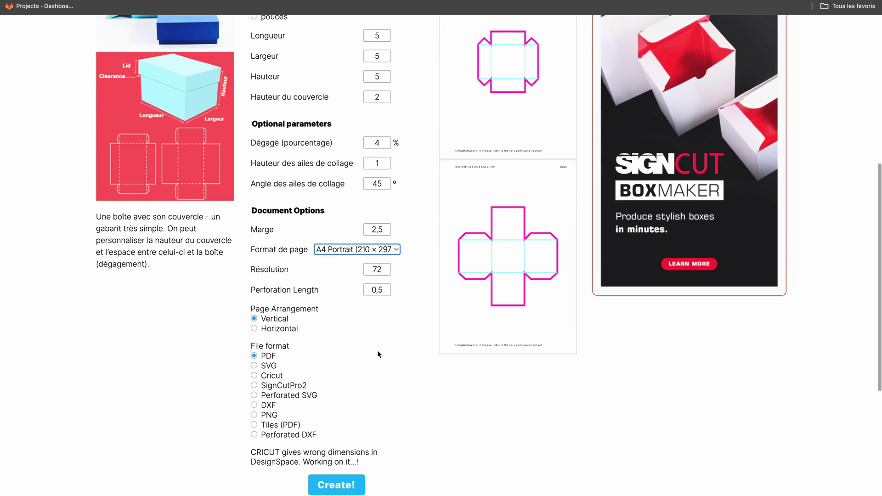
drag(387, 37, 366, 36)
text(6)
key(Tab)
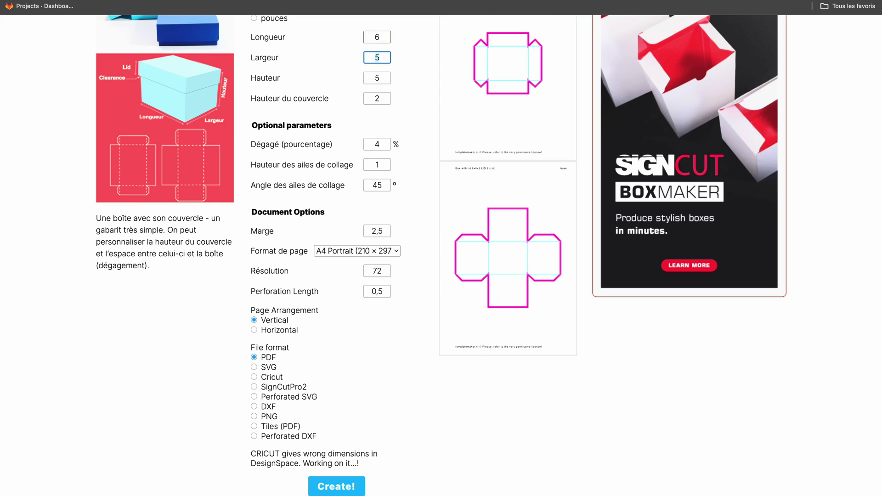
text(6)
key(Tab)
click(408, 69)
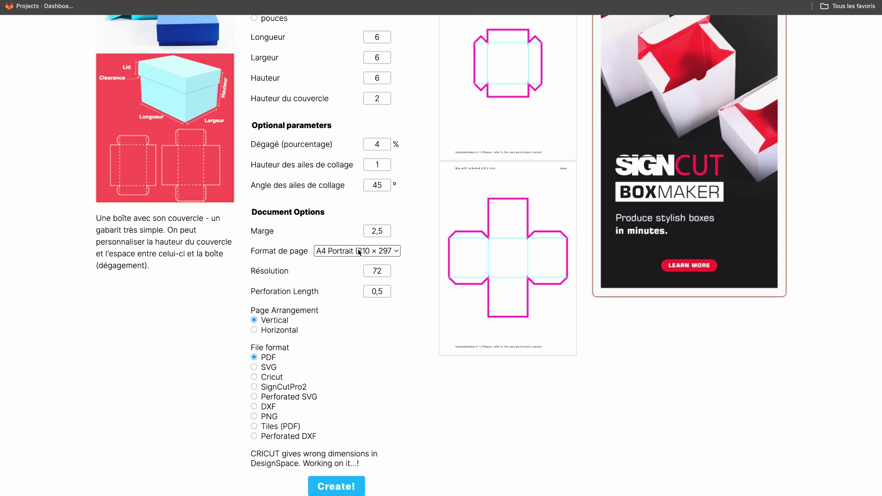
Choose Cricut as the file format and create the box template for download
click(335, 251)
click(256, 378)
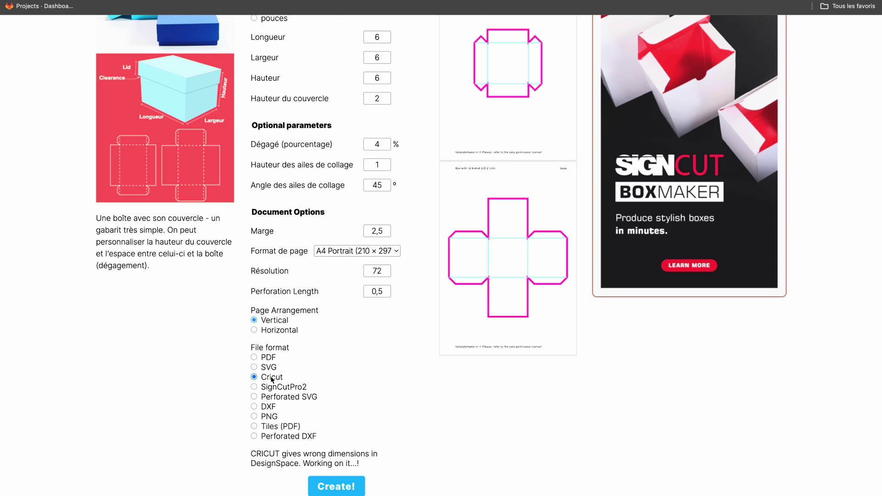
click(341, 488)
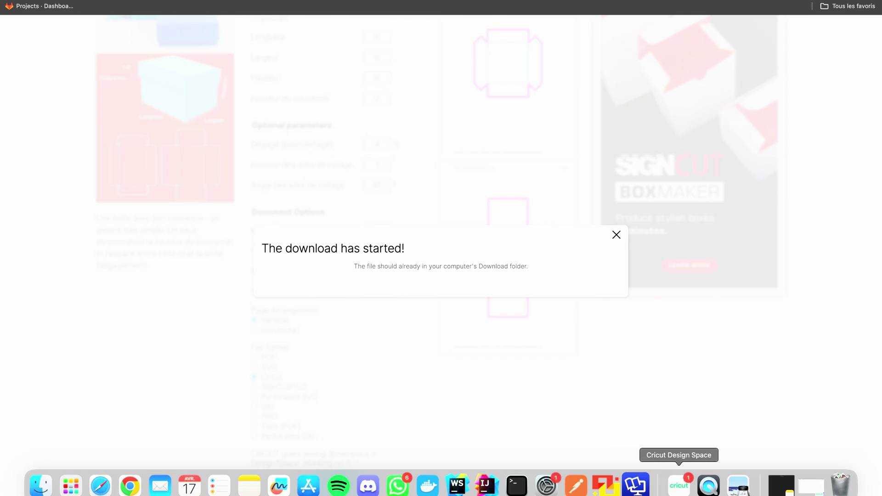
Switch to Cricut Design Space and upload the downloaded boxlid-6x6x6_lid_2_cm SVG from the Téléchargements folder as an image
click(680, 484)
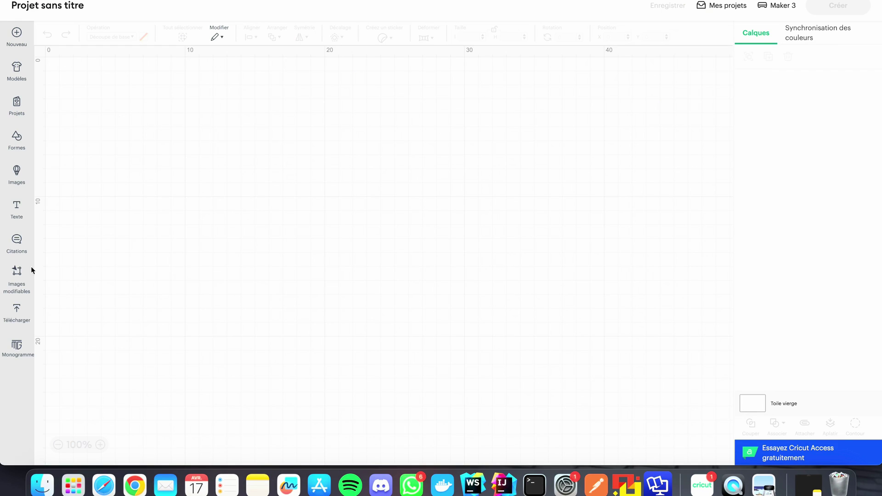
click(19, 311)
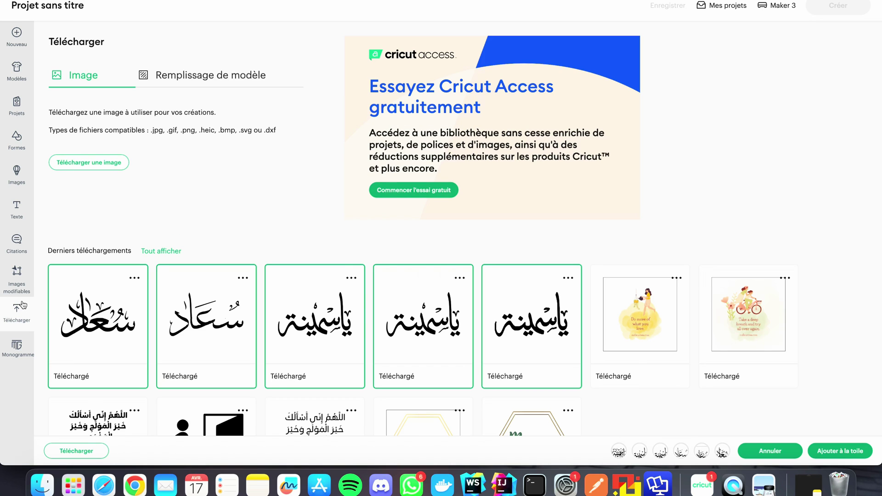
click(99, 161)
click(473, 201)
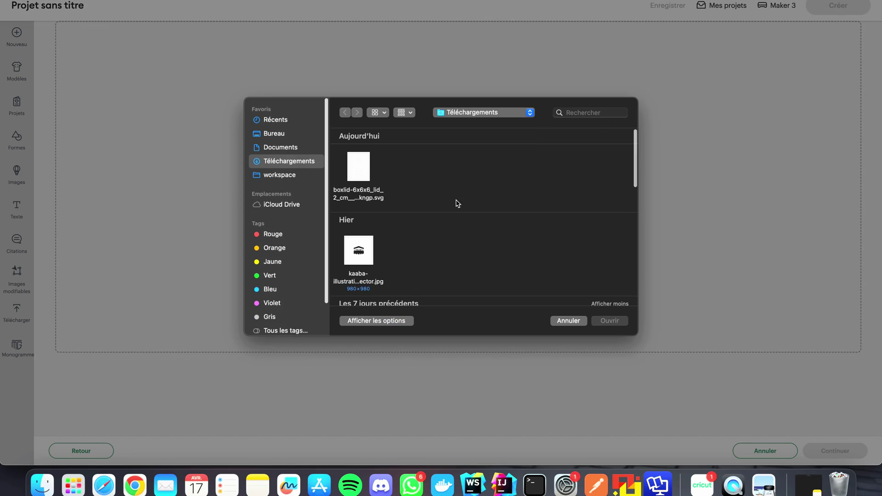
click(363, 178)
double_click(362, 179)
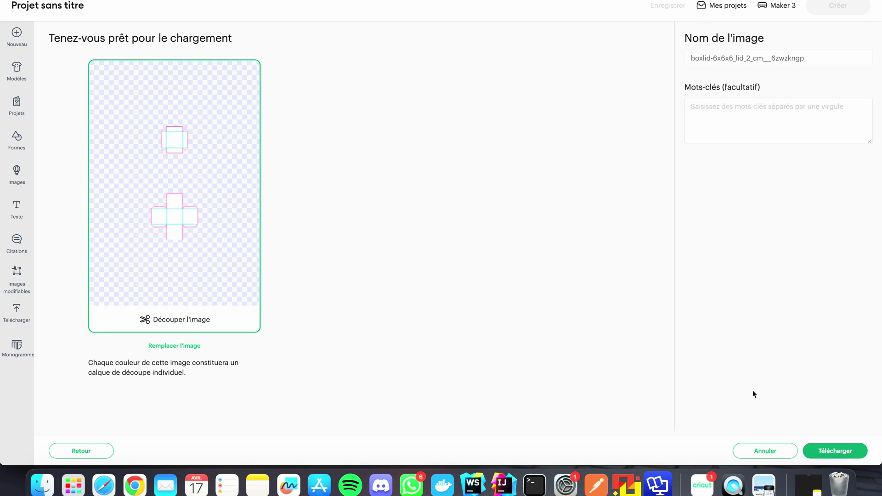
click(834, 451)
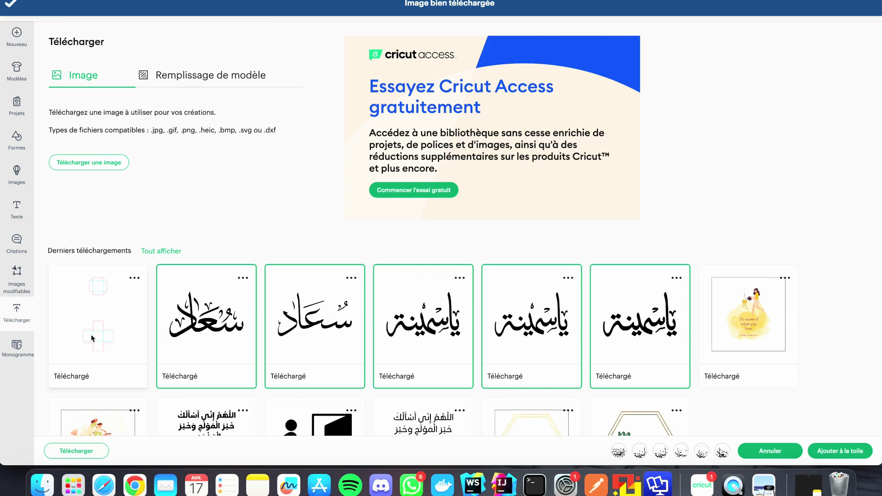
Select the uploaded box template, deselect the five calligraphy images, and add the selection to the canvas
click(91, 334)
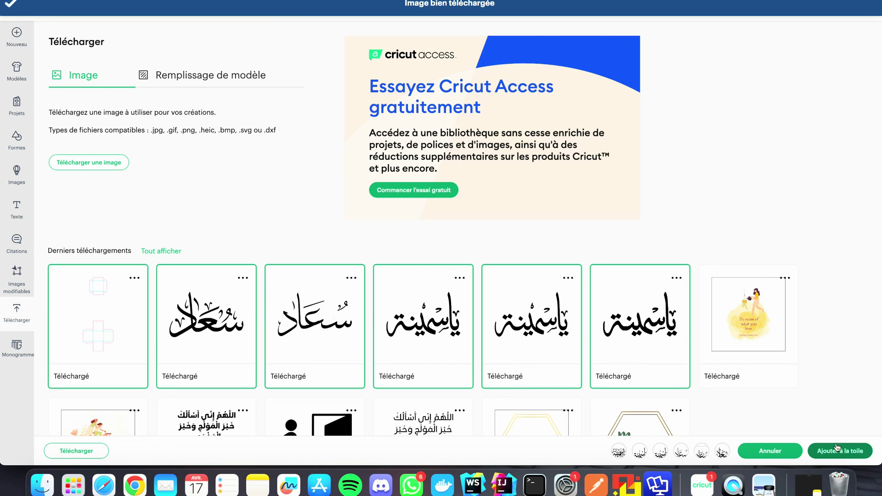
click(638, 331)
click(532, 336)
click(423, 322)
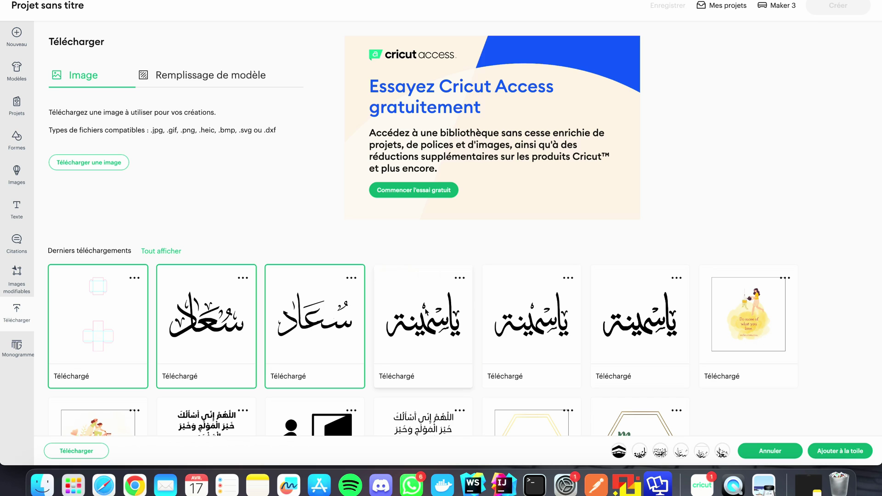
click(313, 303)
click(205, 298)
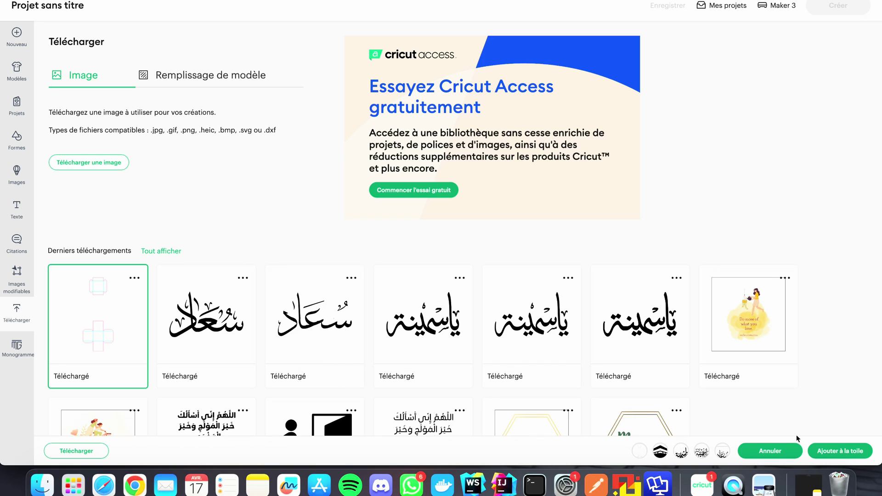
click(823, 451)
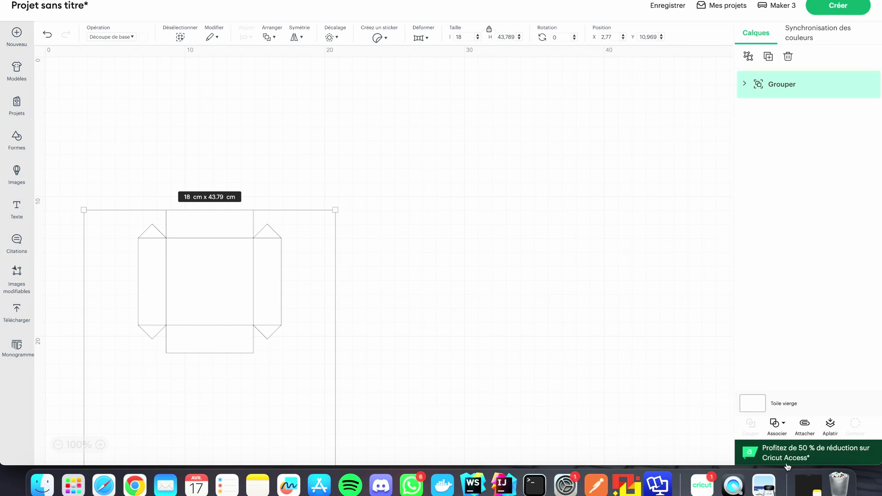
Move the grouped template up near the canvas's upper edge, to about X 2.4 and Y 0.95 cm
drag(198, 275, 193, 136)
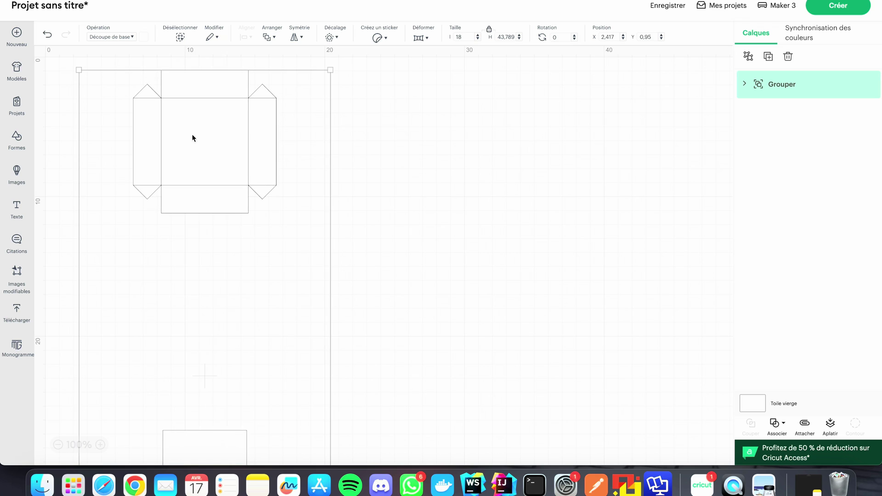
scroll(199, 259, down, 5)
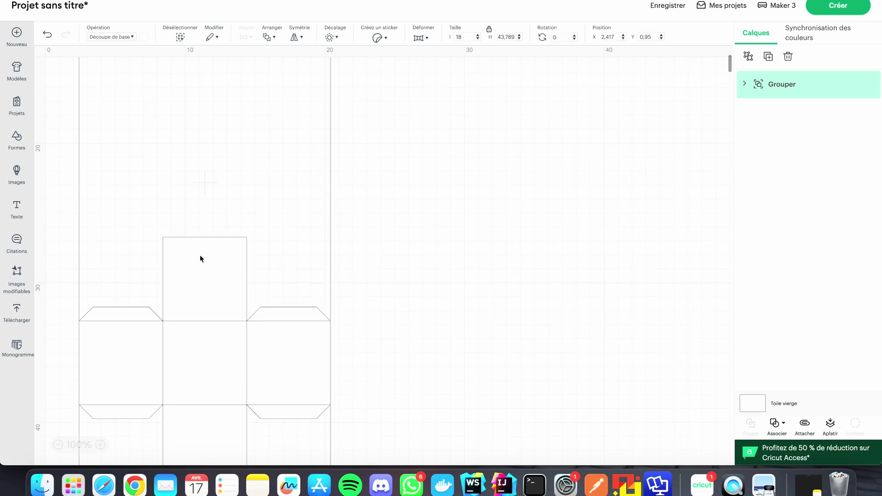
scroll(201, 259, up, 5)
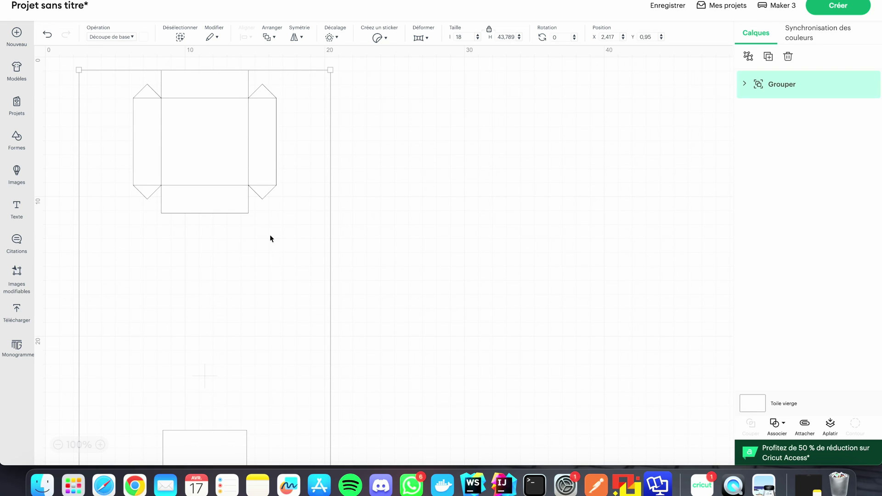
Ungroup the template and place the cross-shaped base beside the lid, at about X 18.5 and Y 0.95 cm
click(745, 85)
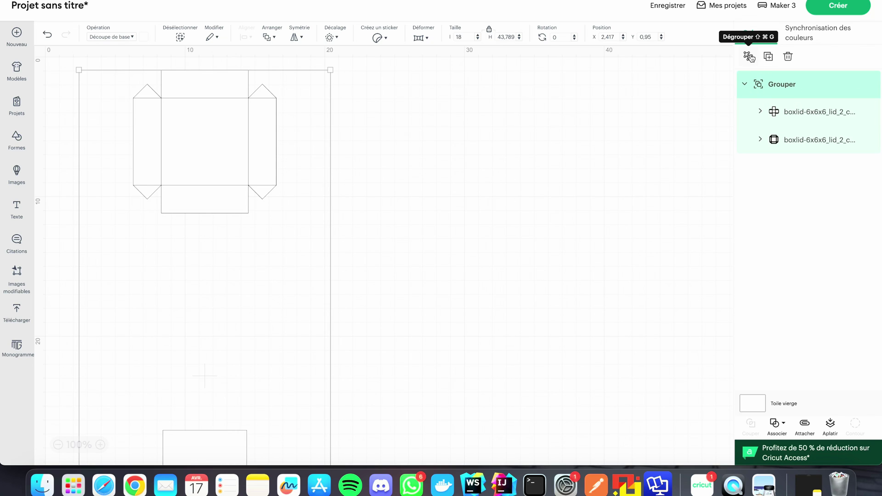
click(749, 57)
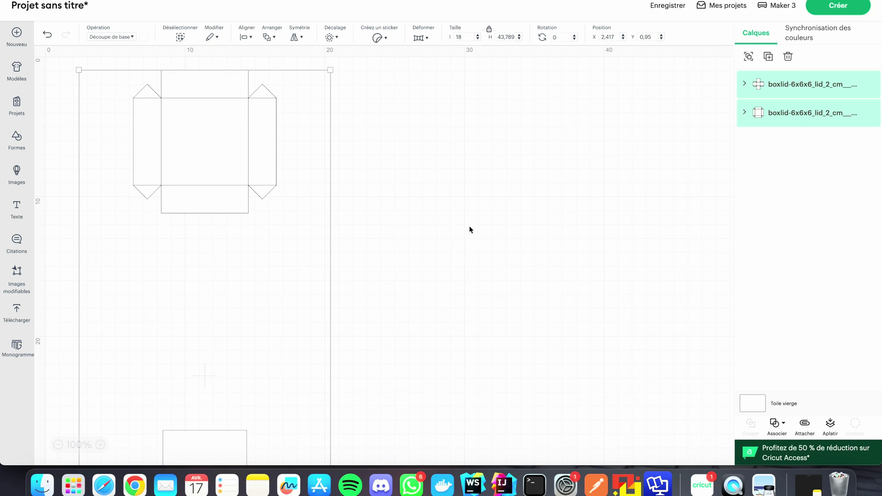
click(373, 182)
drag(222, 431, 426, 87)
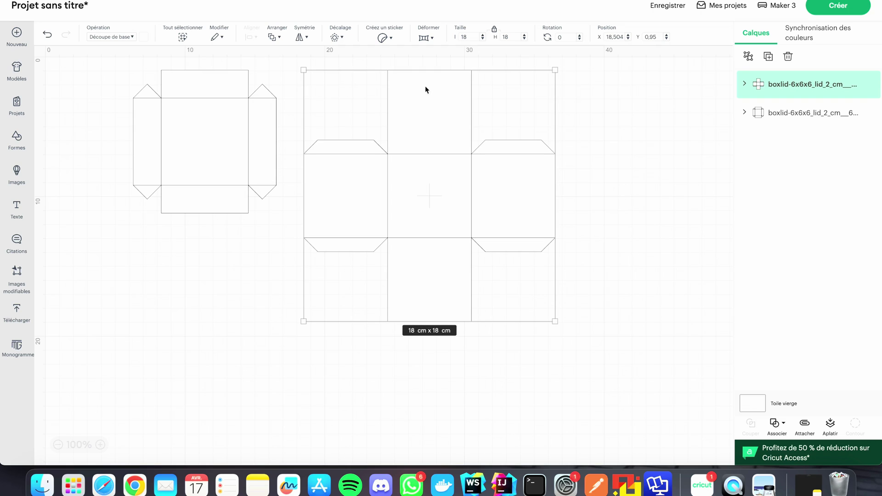
click(587, 205)
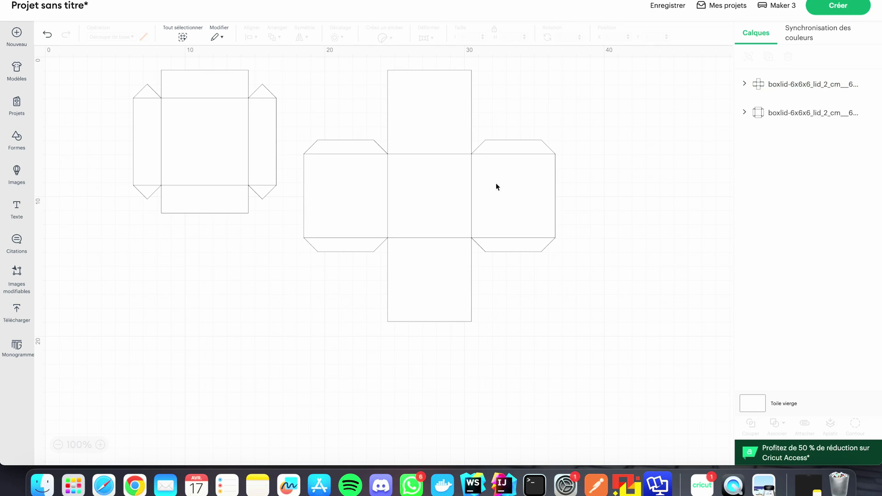
Change the operation of the base's inner fold lines to Rainer
click(496, 185)
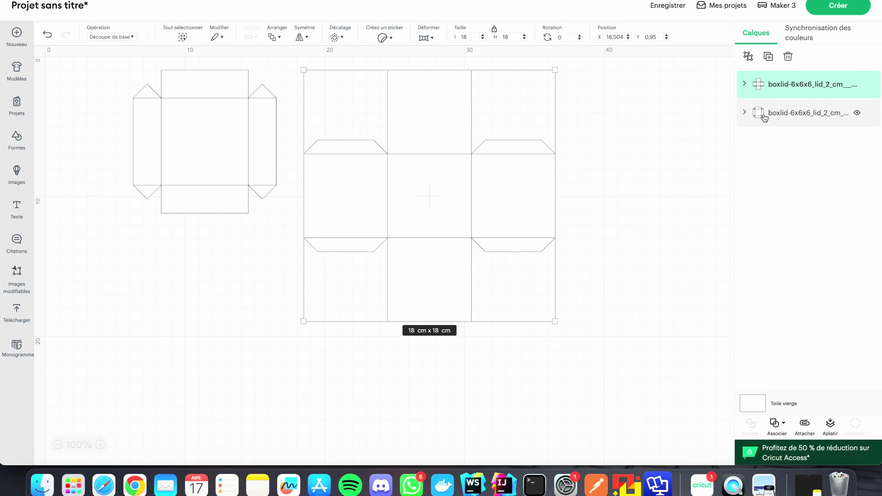
click(745, 84)
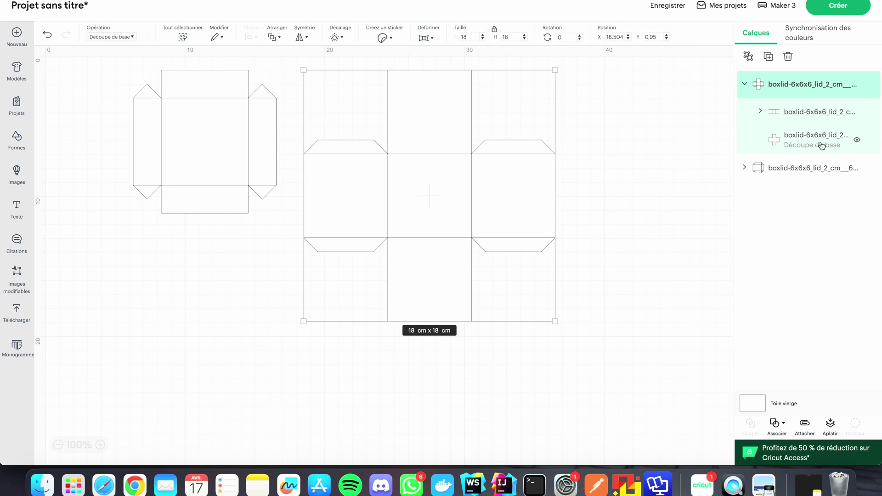
click(802, 115)
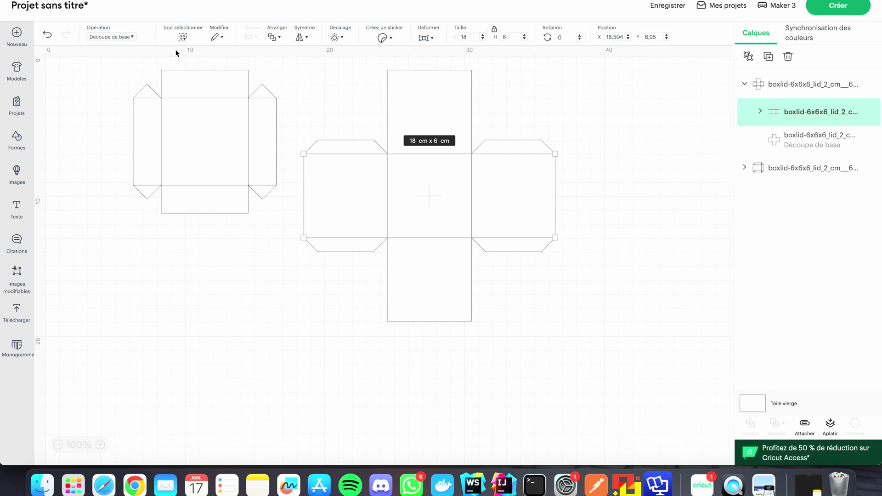
click(129, 37)
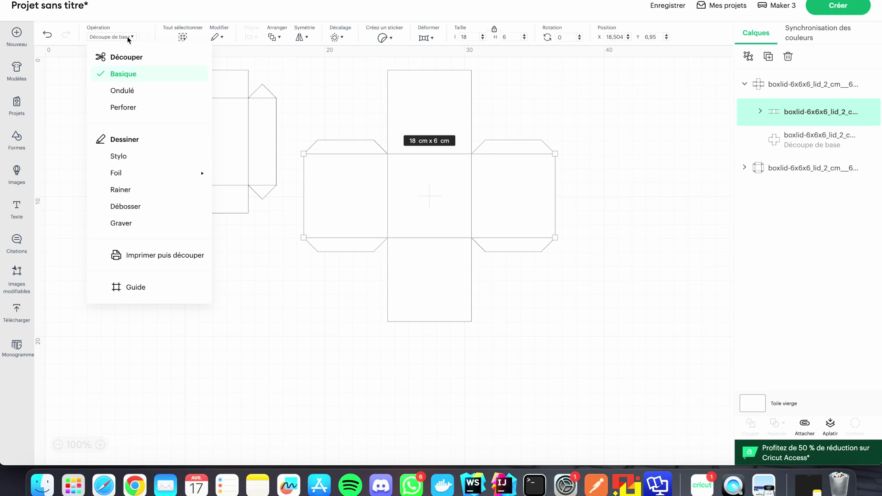
click(143, 190)
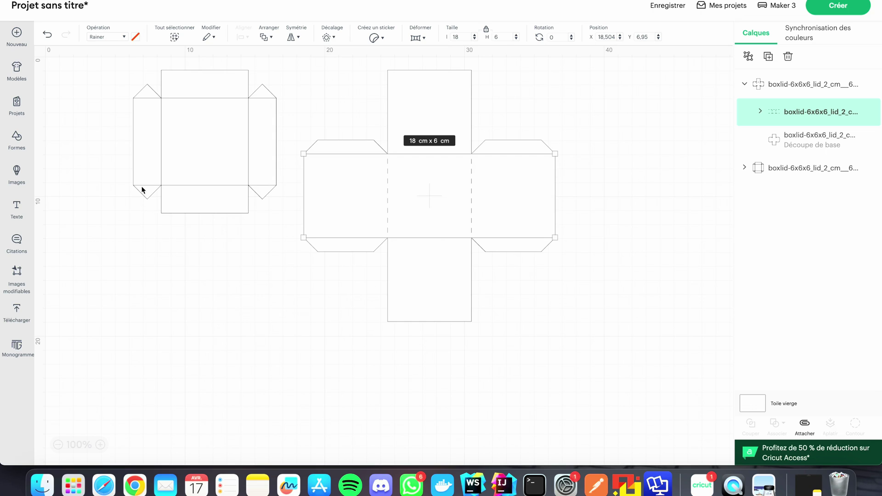
Attach the base's fold lines to its basic-cut outline
click(527, 99)
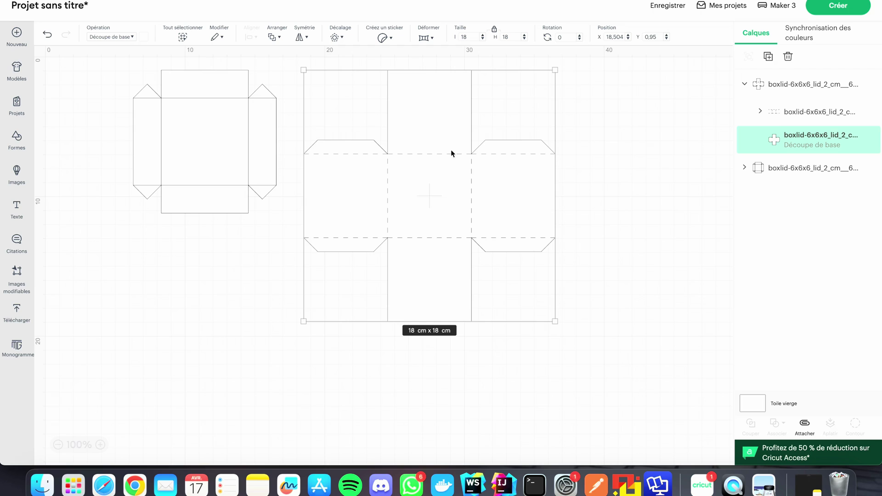
drag(604, 156, 408, 106)
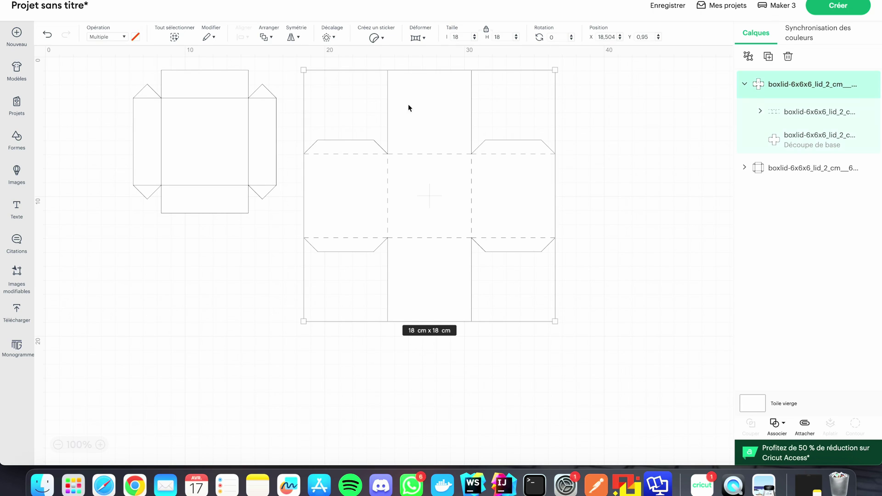
click(805, 426)
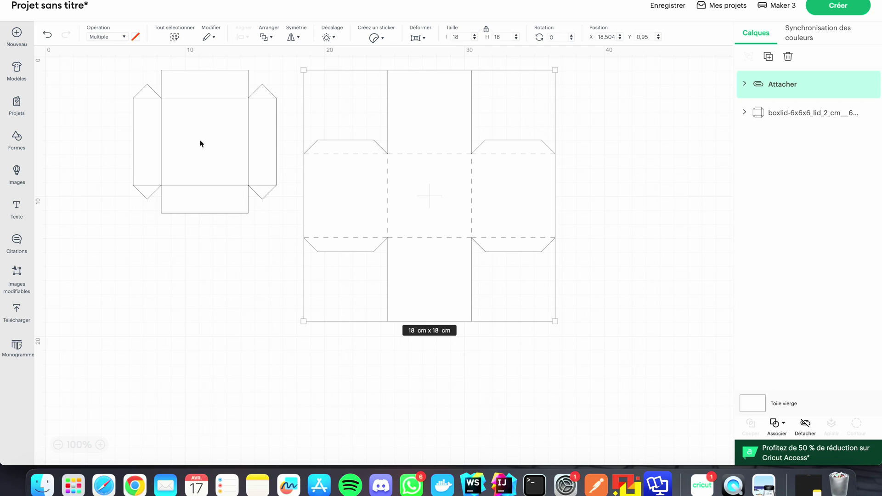
Change the operation of the lid's inner fold lines to Rainer, leaving nothing selected
click(215, 143)
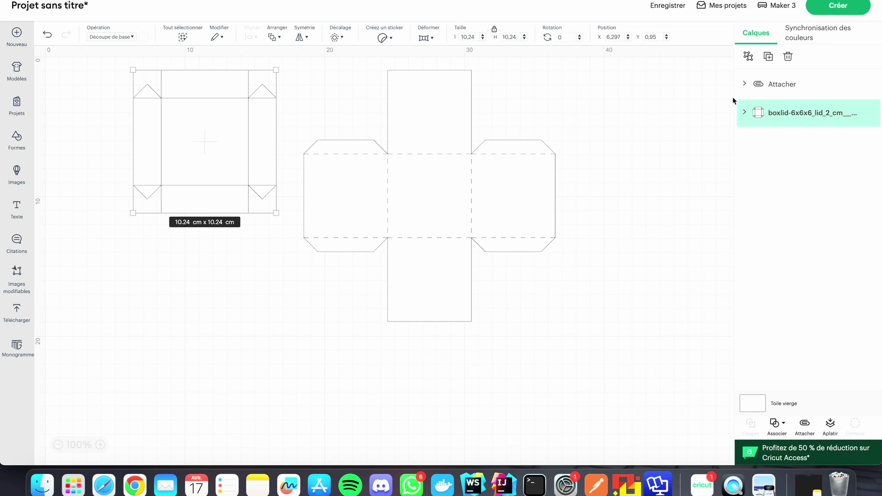
click(744, 112)
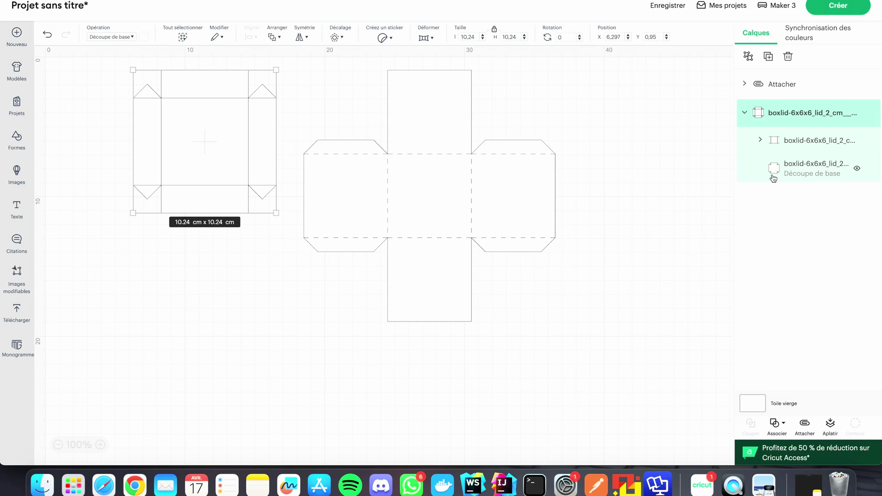
click(807, 150)
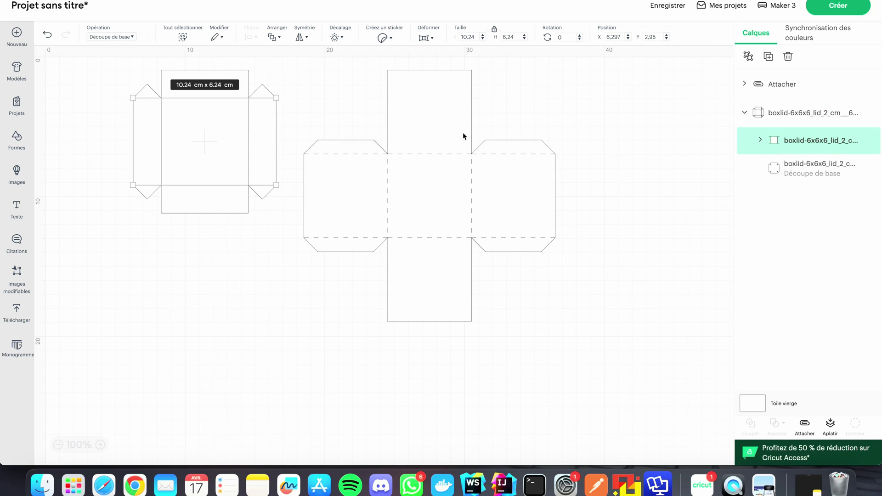
click(130, 38)
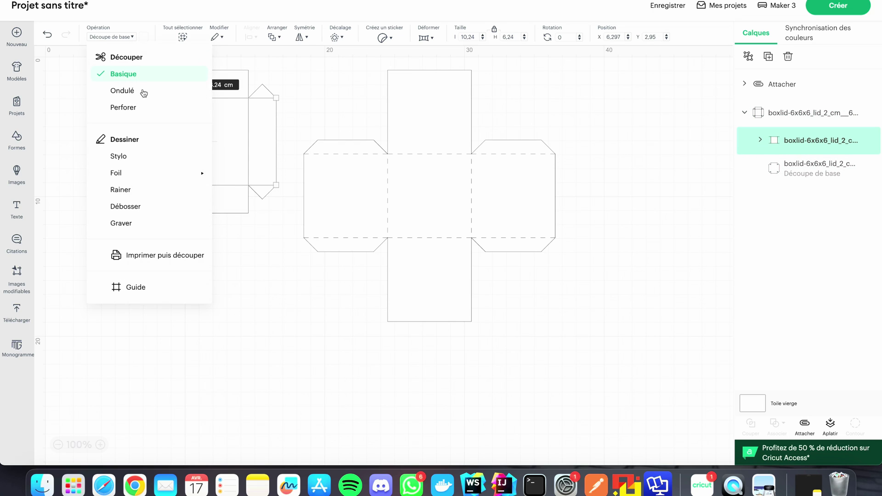
click(141, 190)
click(159, 252)
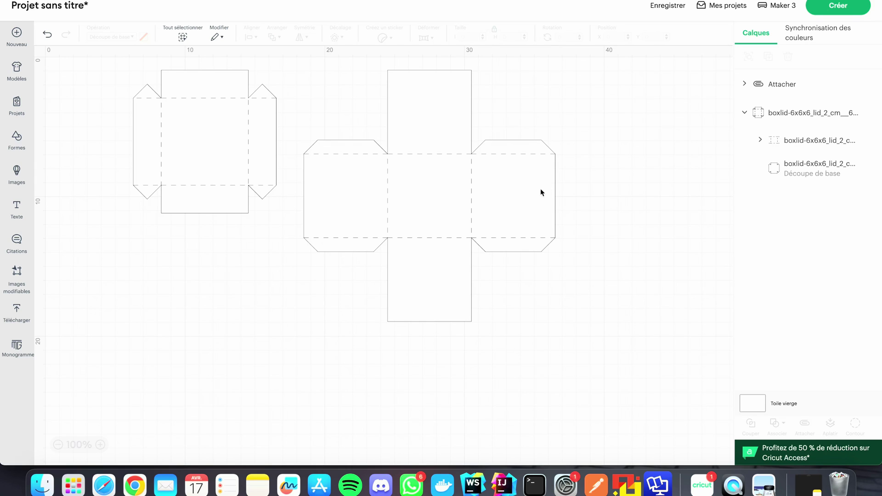
Collapse the lid's layer group, then add a rectangle shape and place it below the lid template
click(744, 113)
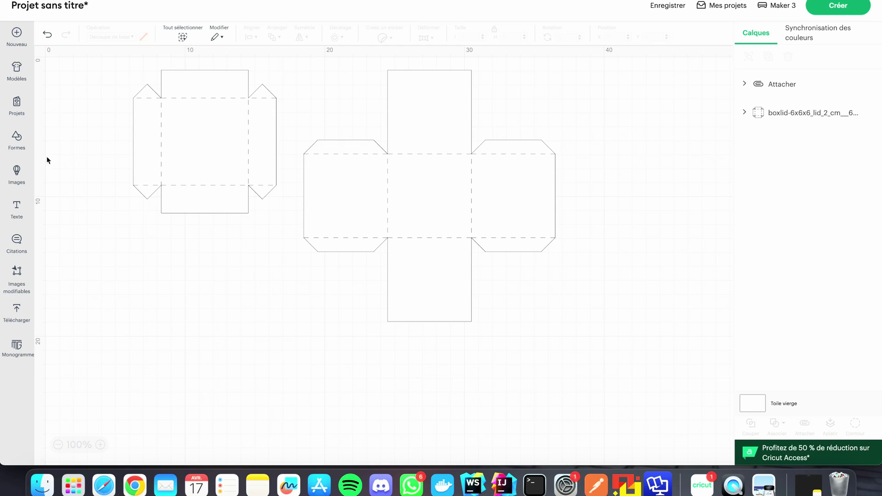
click(17, 138)
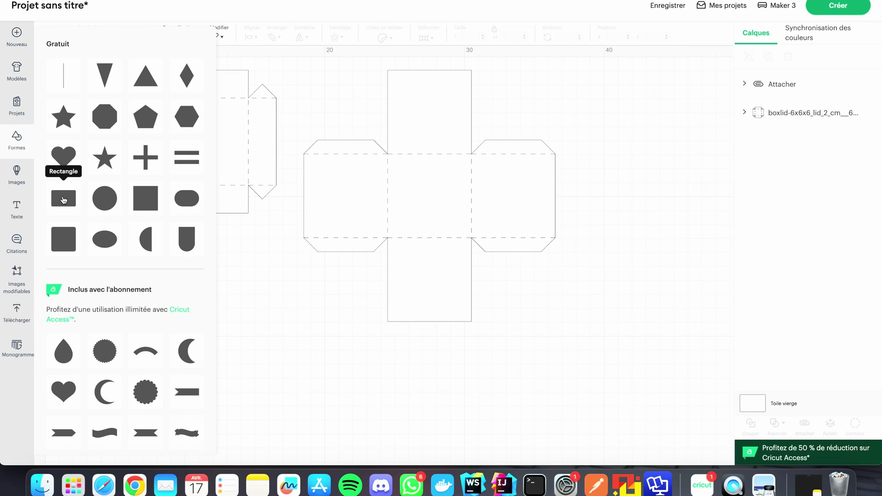
click(64, 200)
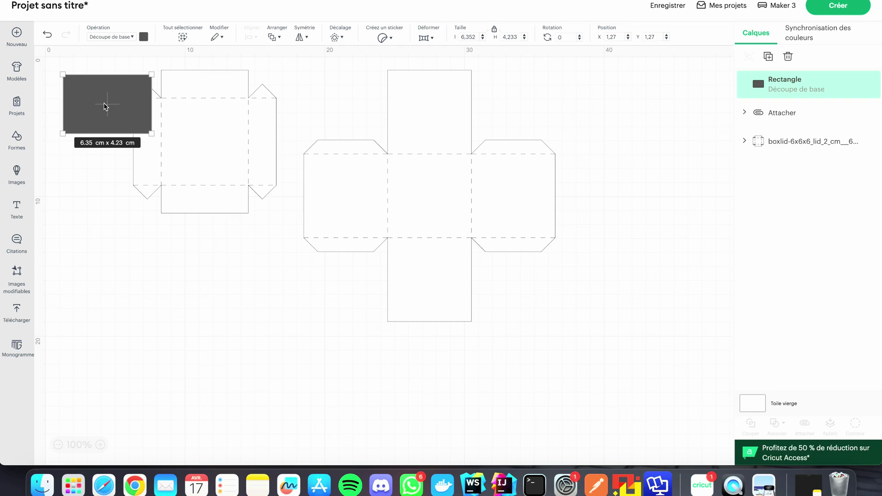
drag(105, 106, 155, 347)
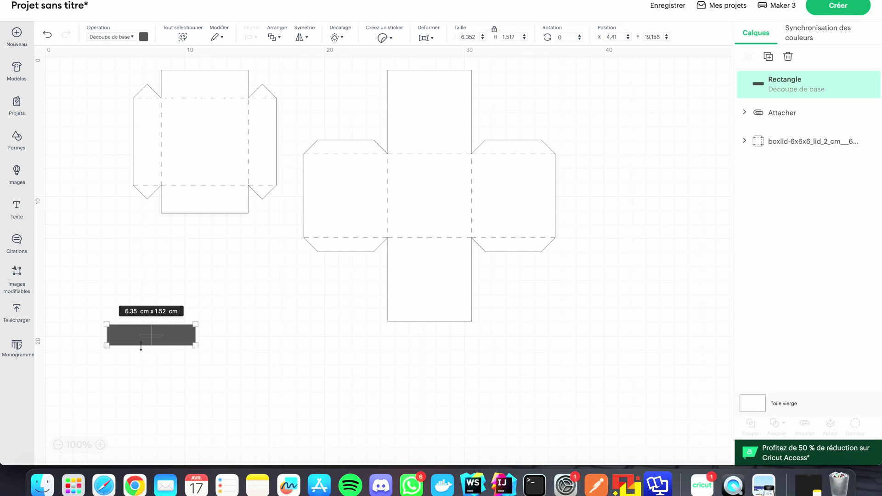
Unlock the rectangle's proportions and set its size to 2 cm wide by 1 cm high
click(494, 29)
double_click(514, 36)
text(1)
key(Tab)
text(2)
key(Return)
click(150, 342)
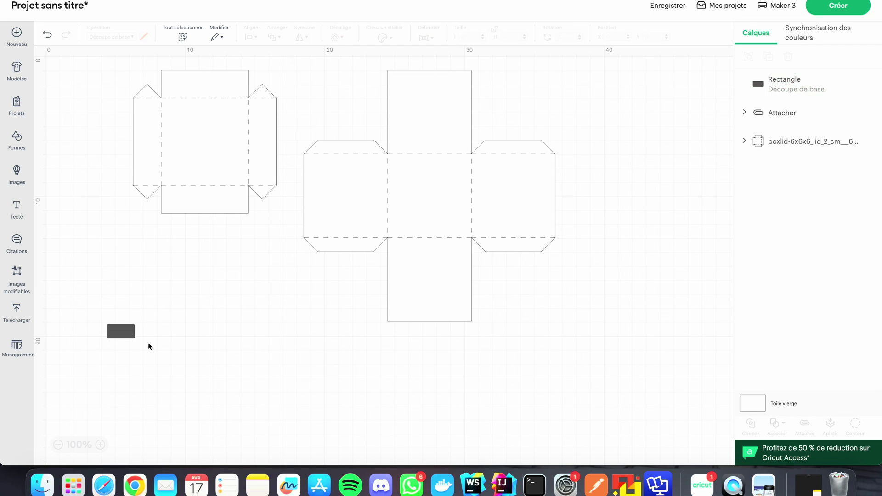
Colour the small rectangle brown and place it just below the lid, at about X 6.88 and Y 14.6 cm
click(122, 333)
click(143, 37)
click(229, 133)
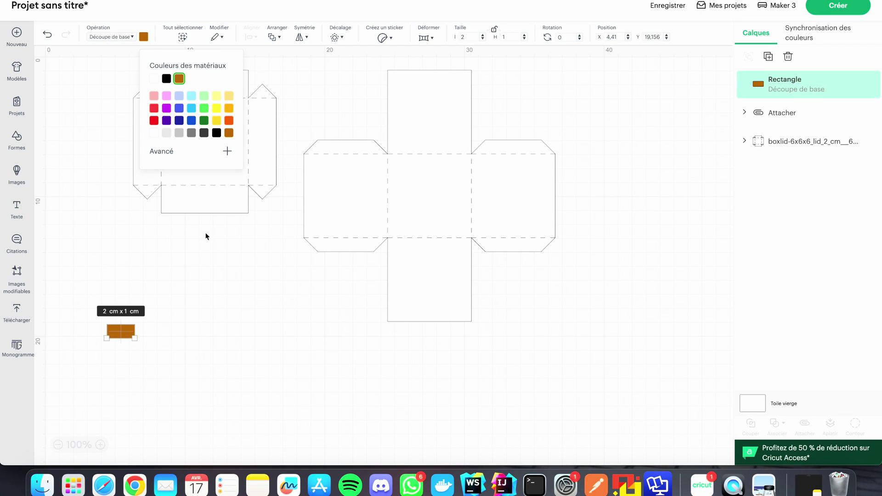
click(120, 331)
drag(120, 331, 154, 268)
Add a hexagon beside the small rectangle, at about X 10.02 and Y 13.69 cm, and give it the same brown colour
click(17, 141)
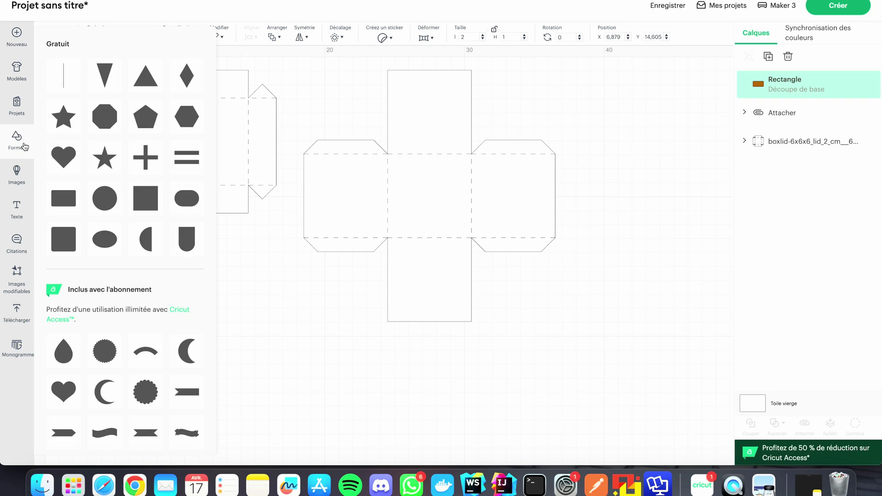
click(193, 117)
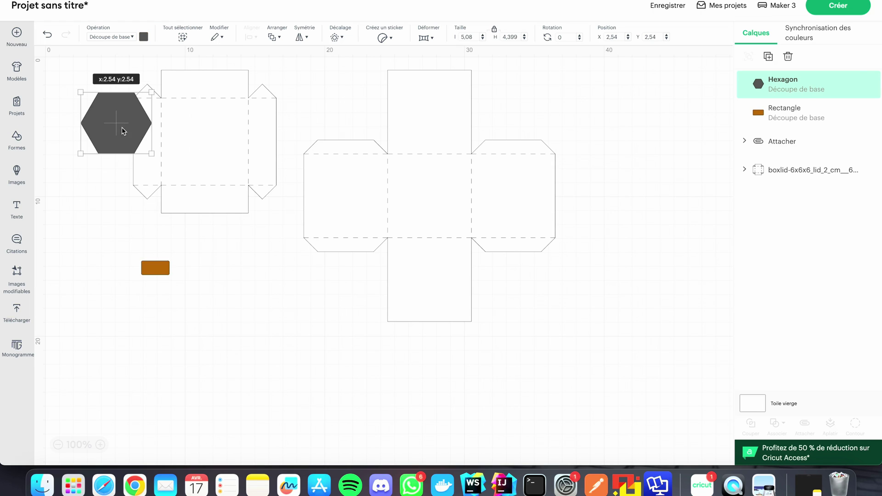
drag(117, 128, 224, 279)
click(144, 36)
click(180, 78)
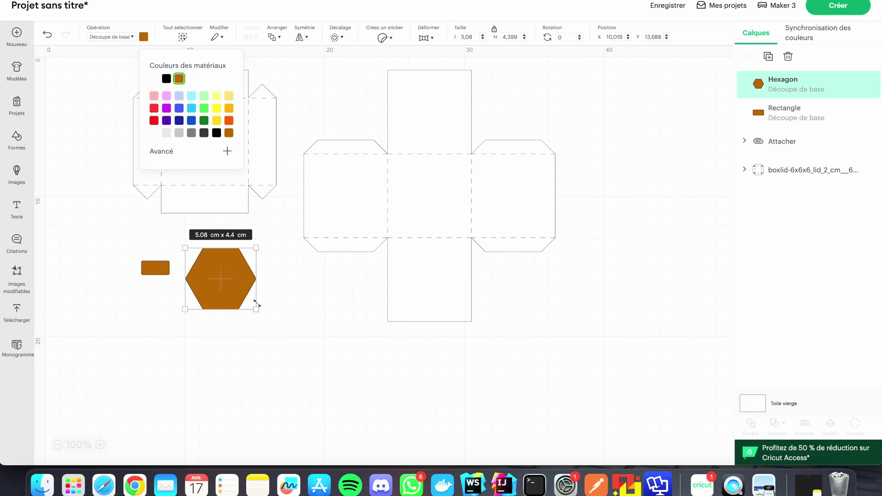
Unlock the hexagon's proportions and set its size to 0.5 cm wide by 1 cm high
click(494, 29)
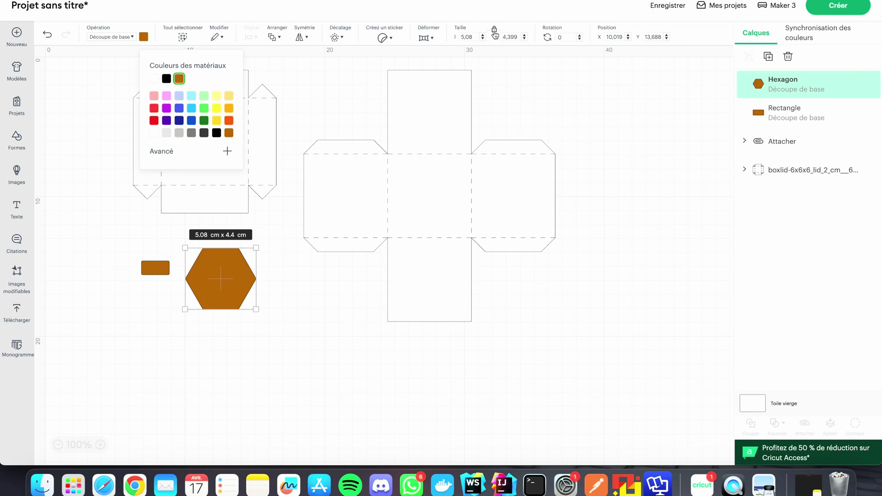
double_click(467, 37)
text(0,5)
double_click(509, 37)
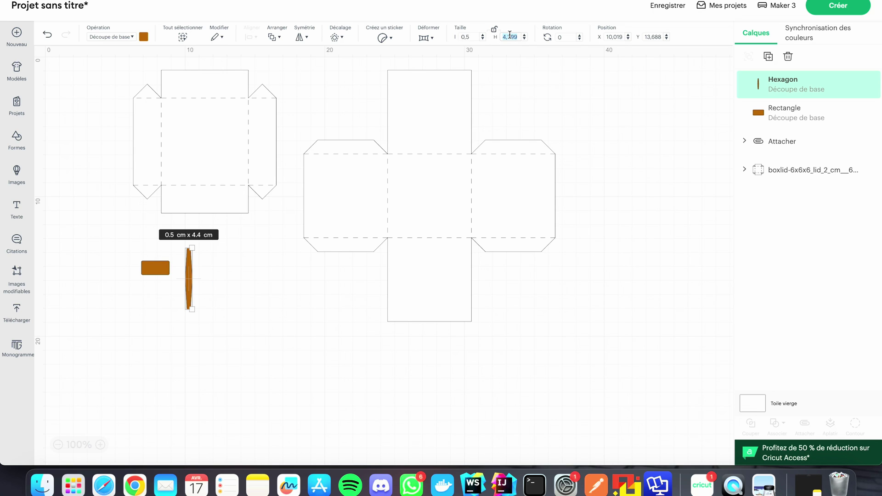
text(1)
key(Return)
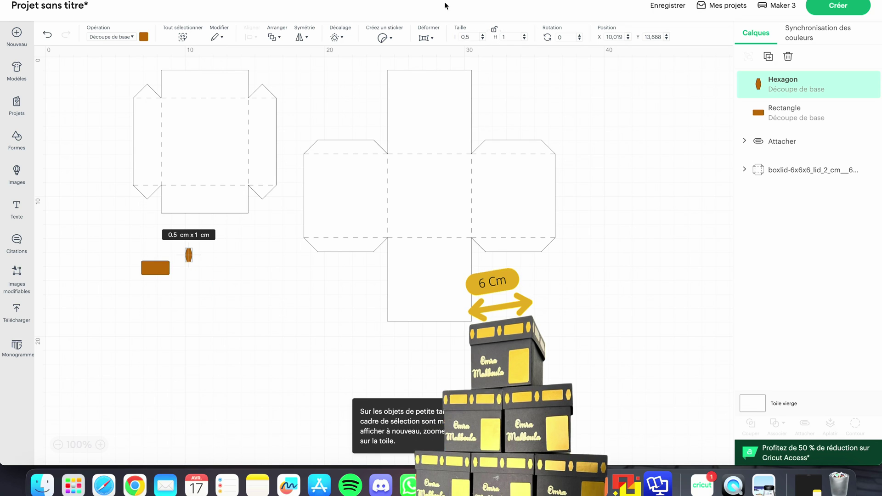
Place the hexagon close to the right end of the rectangle and duplicate the pair to continue the row
click(202, 274)
drag(188, 259, 136, 257)
click(201, 280)
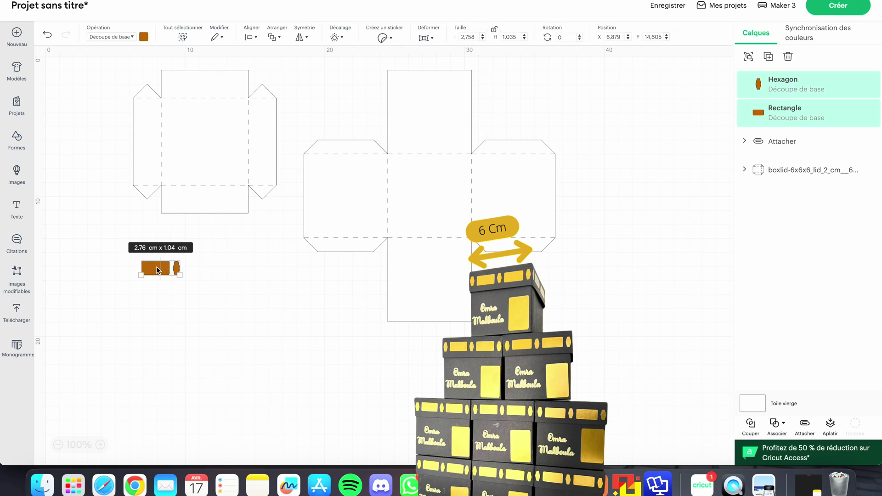
key(ctrl+c)
key(ctrl+v)
drag(117, 114, 206, 268)
click(238, 274)
Duplicate the hexagon at the row's right end and place the copy before the first rectangle
click(220, 268)
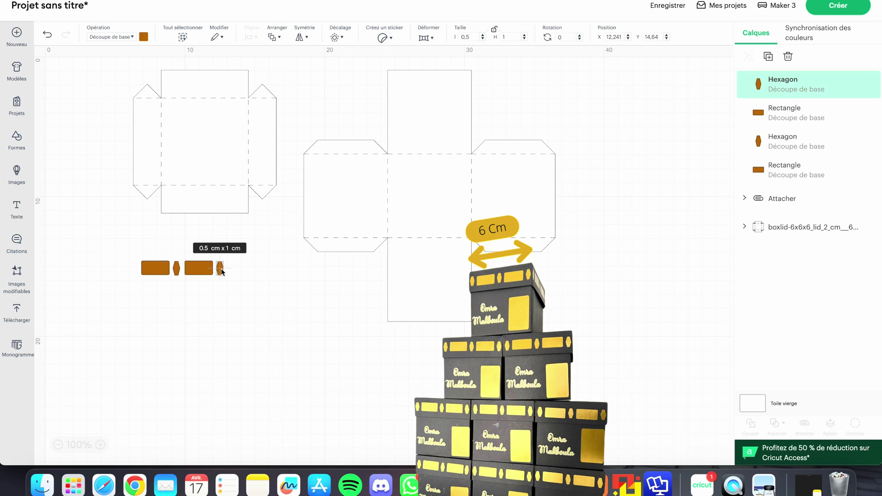
key(ctrl+c)
key(ctrl+v)
drag(121, 134, 136, 269)
Distribute the five brown shapes of the row horizontally
drag(263, 287, 125, 258)
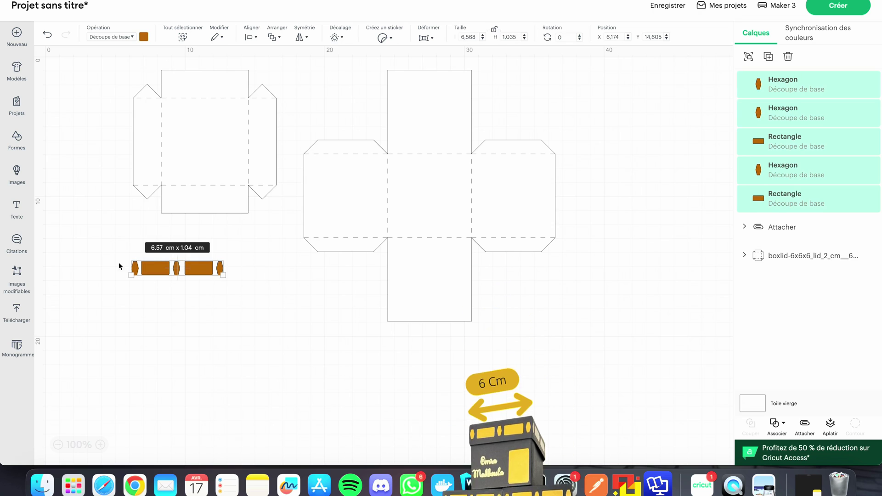
click(252, 37)
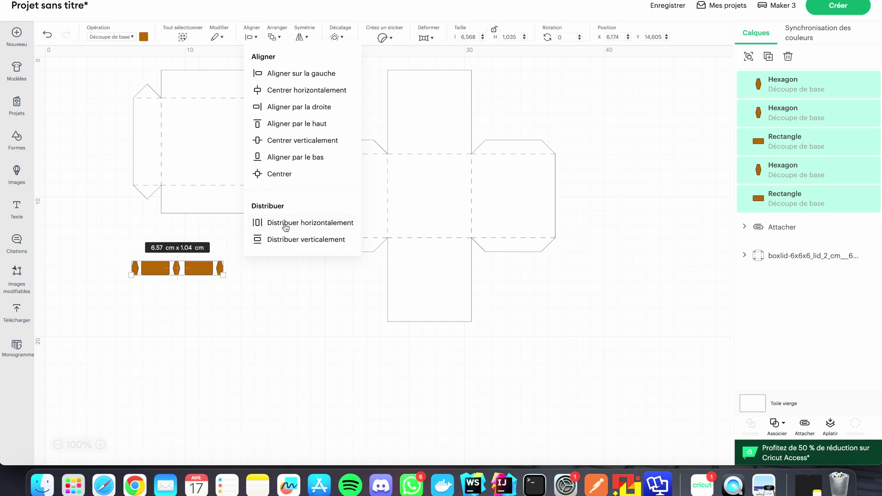
click(284, 223)
Shrink the row of five shapes to about 5.97 by 0.93 cm and attach them together
click(98, 444)
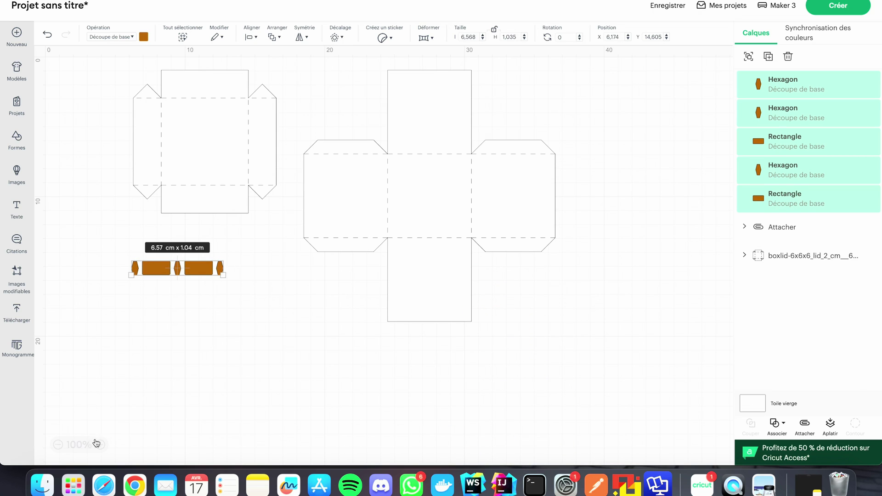
scroll(124, 333, left, 5)
drag(316, 277, 298, 276)
drag(251, 293, 251, 289)
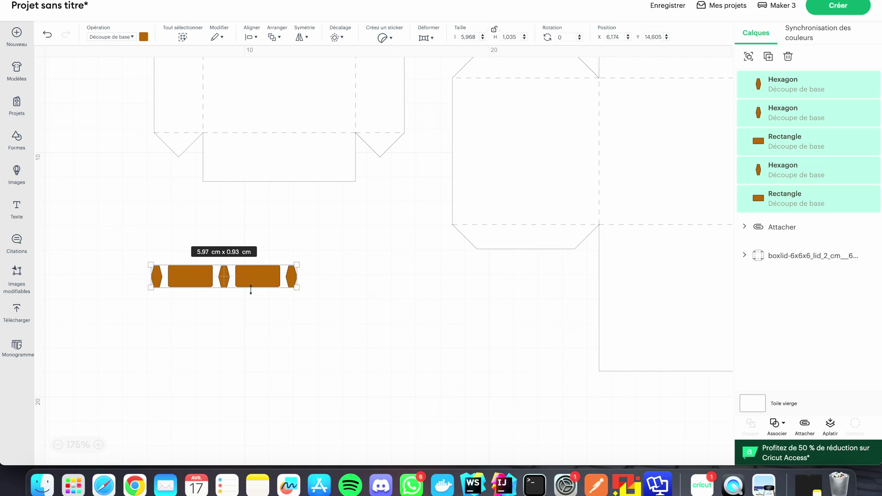
click(805, 424)
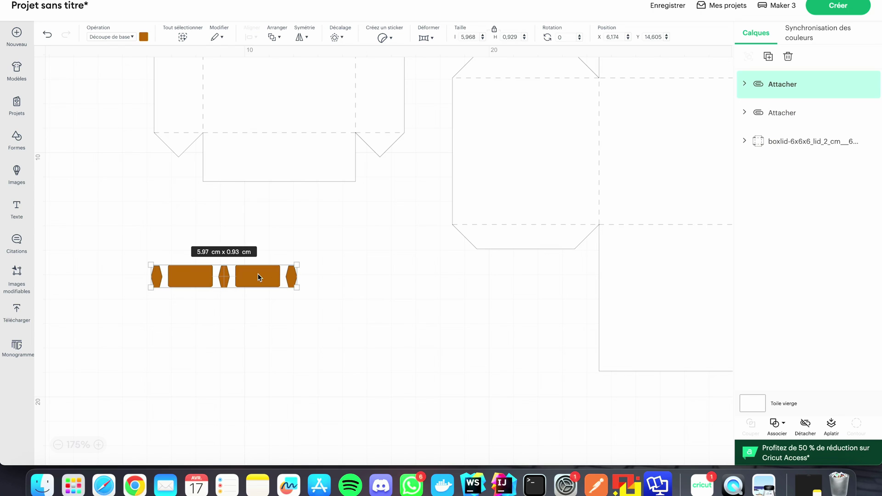
Duplicate the attached row three times and stack the copies above and below it to form four rows
key(ctrl+c)
key(ctrl+v)
drag(145, 97, 224, 244)
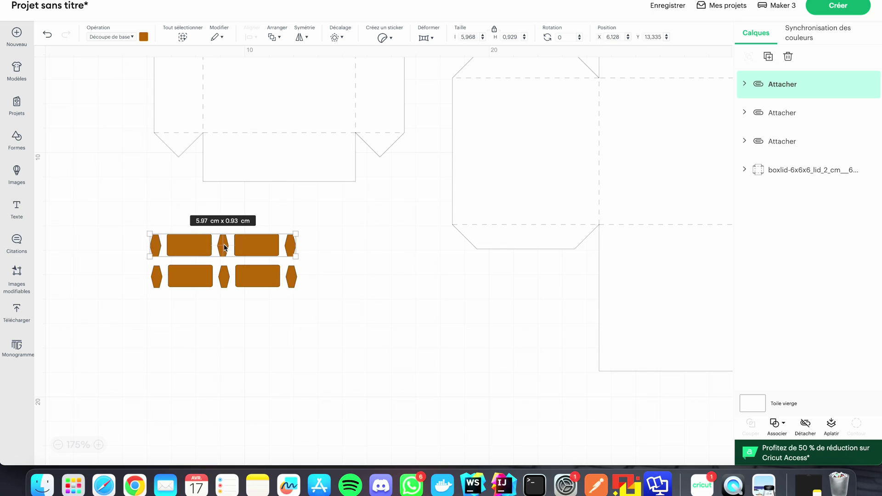
key(ctrl+v)
drag(164, 116, 226, 225)
key(super+d)
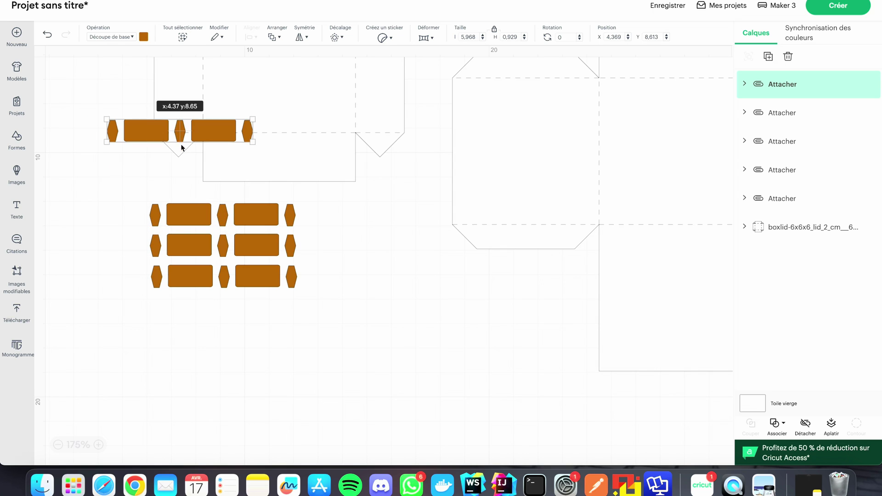
drag(222, 130, 223, 306)
click(219, 349)
Add another rectangle beside the brown rows, towards their lower right, and narrow it to about 2.84 cm
click(19, 150)
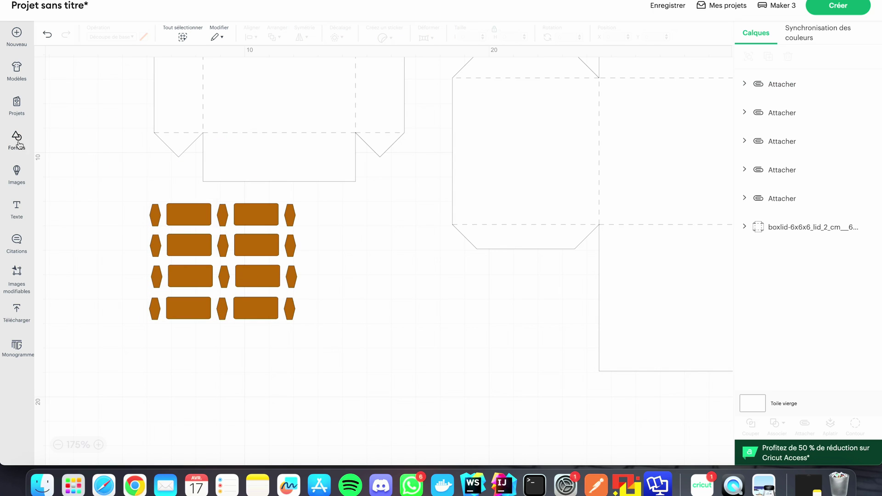
click(61, 202)
drag(202, 188, 405, 360)
drag(482, 357, 388, 354)
Colour the new rectangle brown, shorten it to about 3.04 cm high and place it below the four rows
click(144, 37)
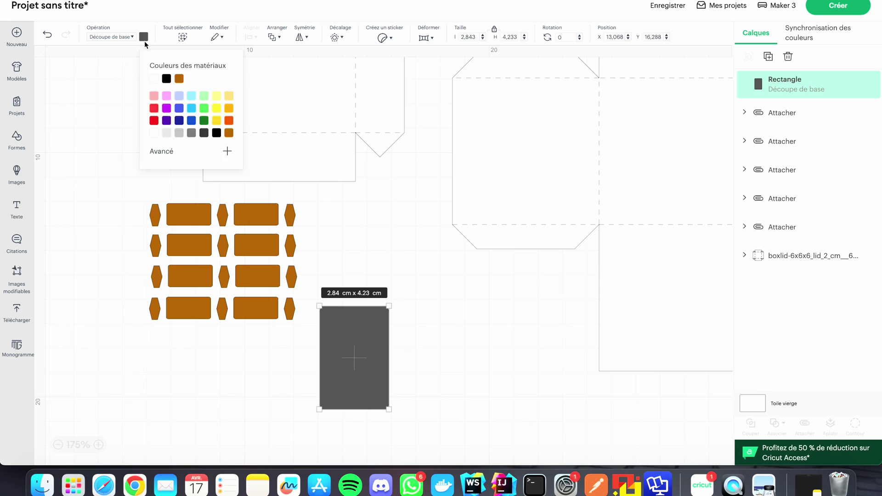
click(179, 79)
drag(360, 410, 360, 381)
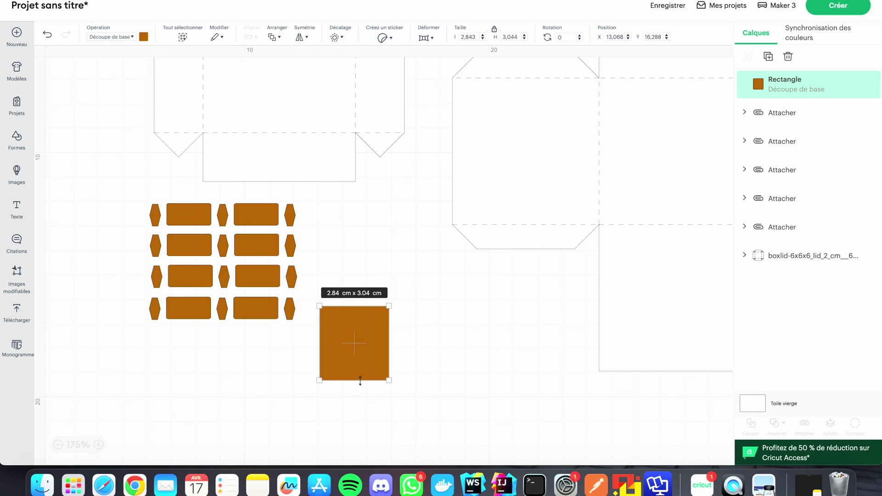
scroll(423, 359, right, 5)
drag(248, 343, 102, 380)
click(253, 369)
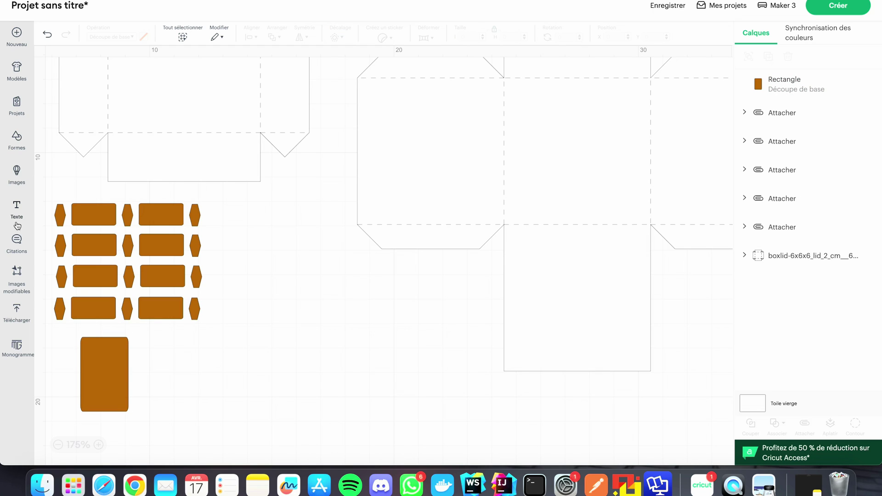
Add the text "Omra Makboula" on two lines and place it in the free area beside the brown shapes
click(17, 209)
text(Om)
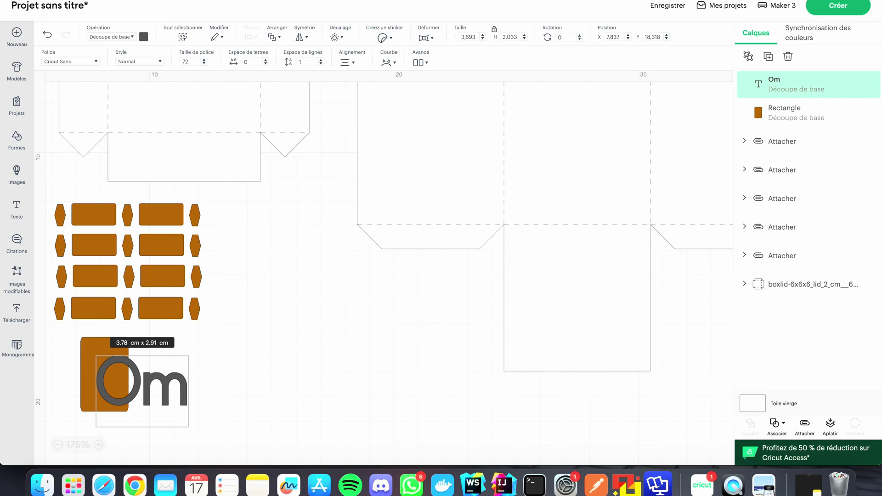
text(ra Makboula)
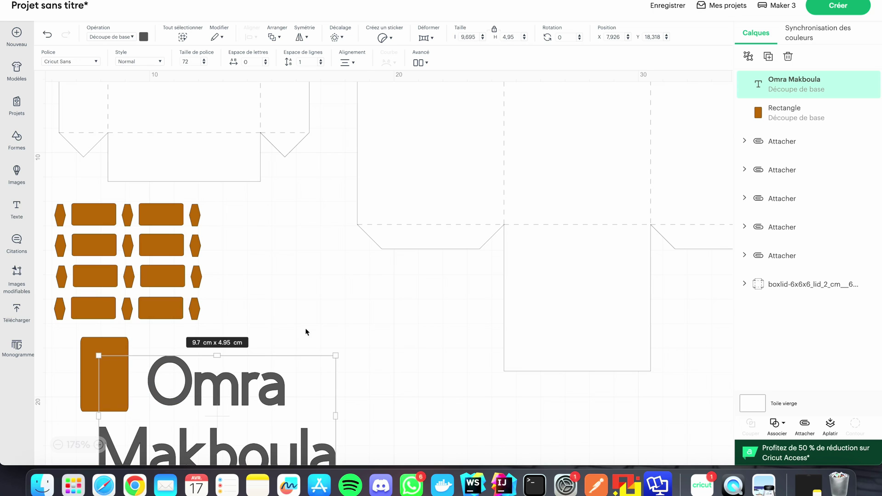
drag(225, 396, 376, 307)
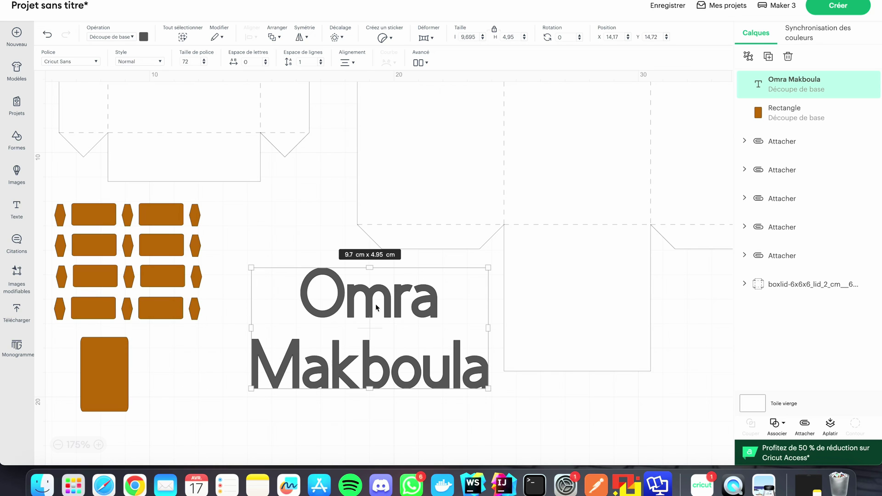
Set the text's font to the favourite Elegant and shrink the text to about 5.63 by 3.33 cm
click(93, 65)
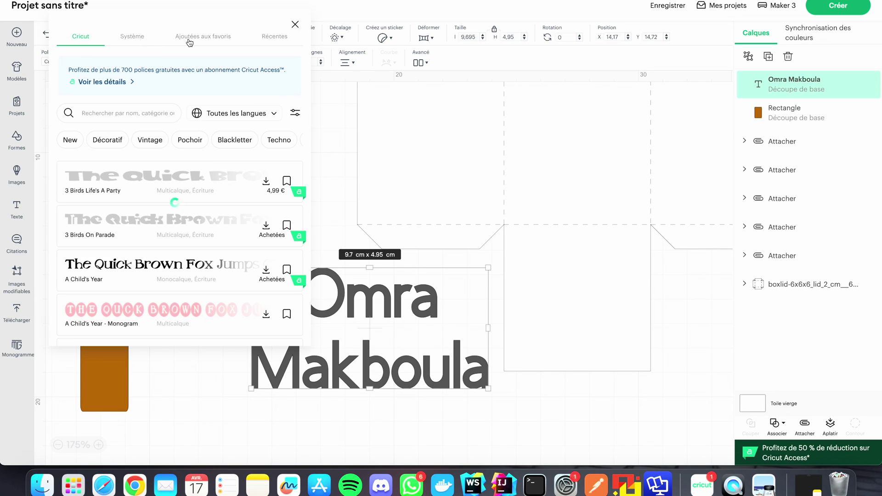
click(189, 40)
click(128, 317)
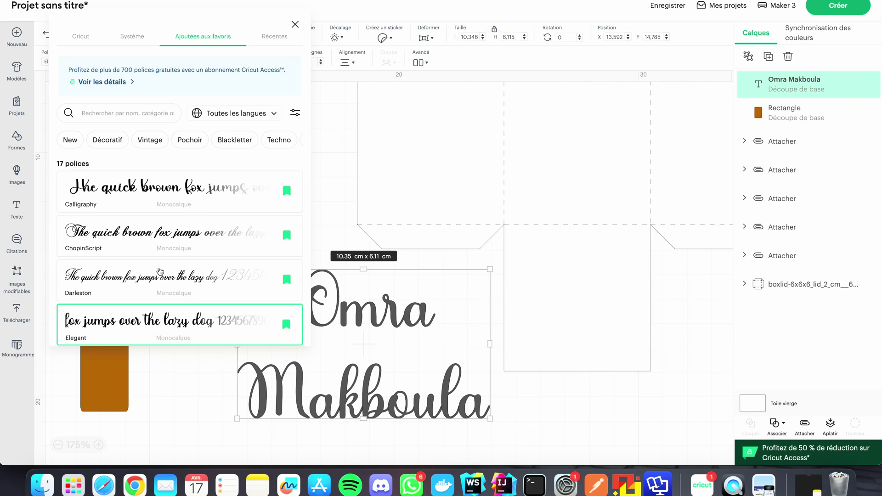
click(258, 417)
drag(353, 310, 274, 300)
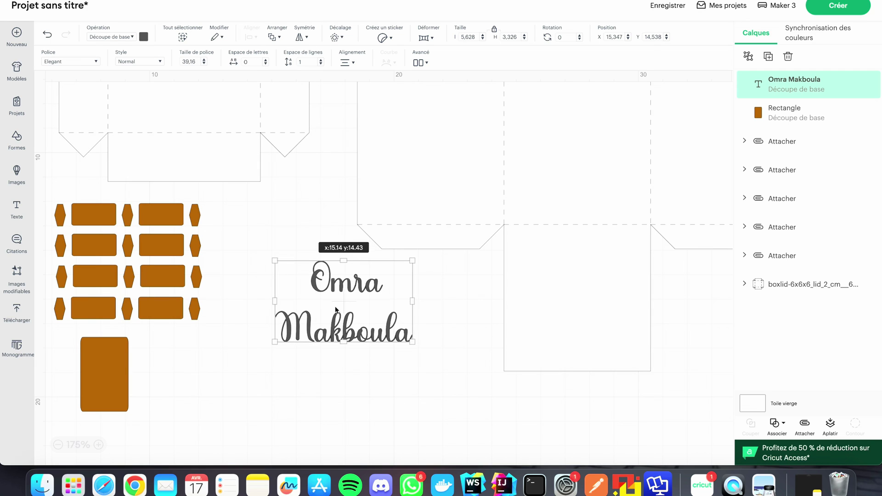
Duplicate the text, placing one on the base's centre panel at about X 24.7, Y 8.26 cm and the other on the panel below
key(super+c)
key(super+v)
drag(131, 139, 630, 193)
scroll(419, 267, up, 3)
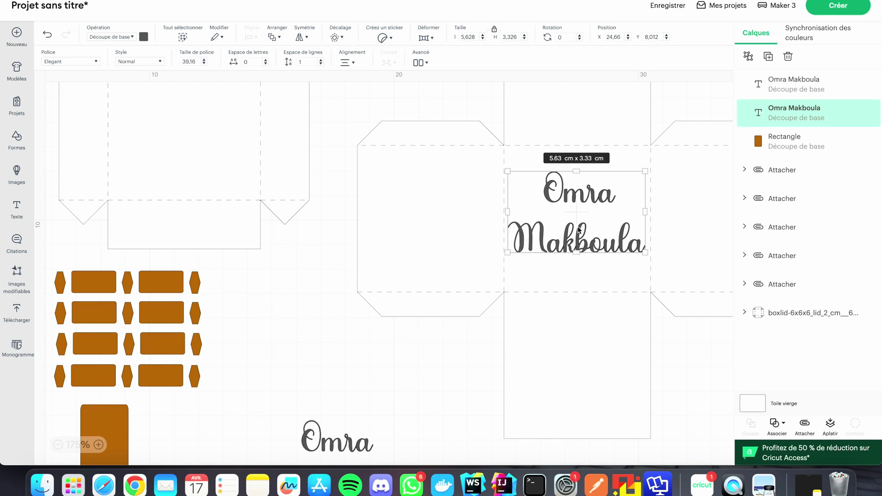
drag(579, 230, 579, 235)
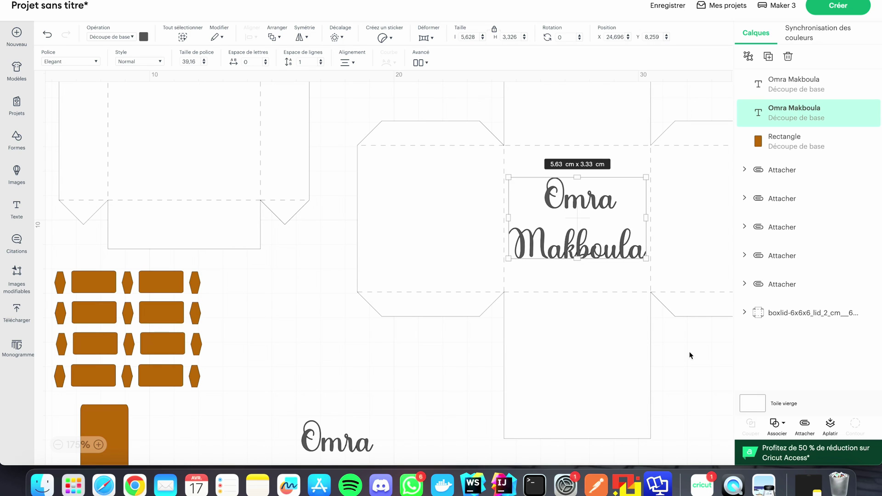
drag(334, 440, 584, 347)
Set the centre panel's "Omra Makboula" text to be drawn with the pen (Stylo) and weld its letters together
click(588, 205)
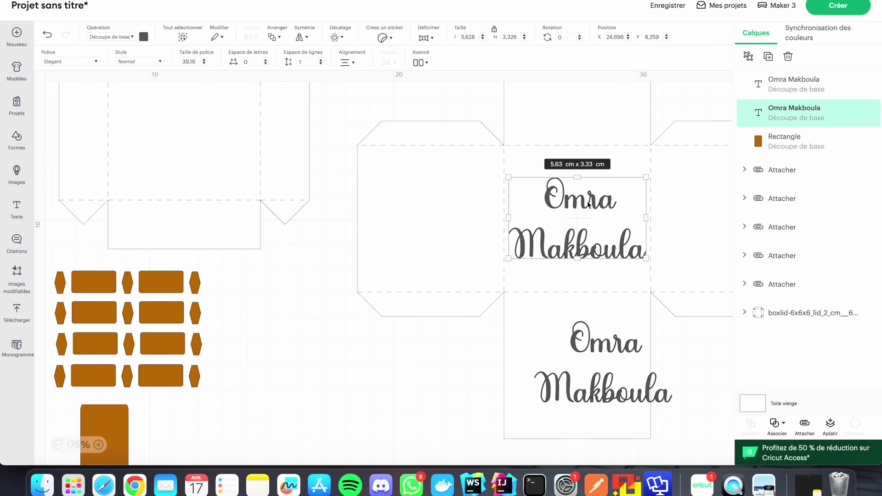
click(125, 38)
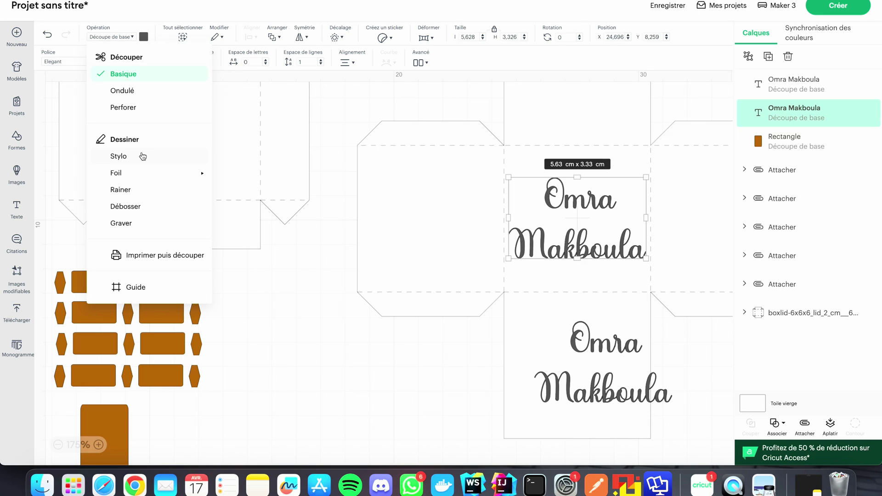
click(143, 156)
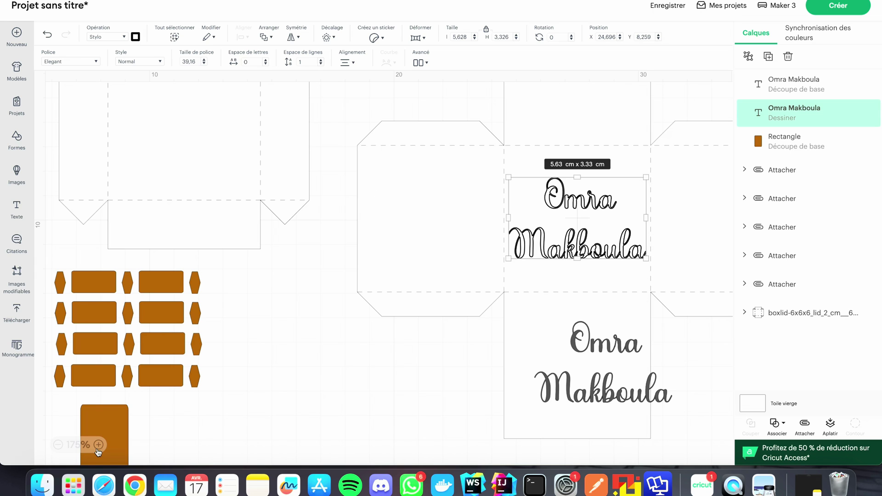
click(99, 445)
click(98, 444)
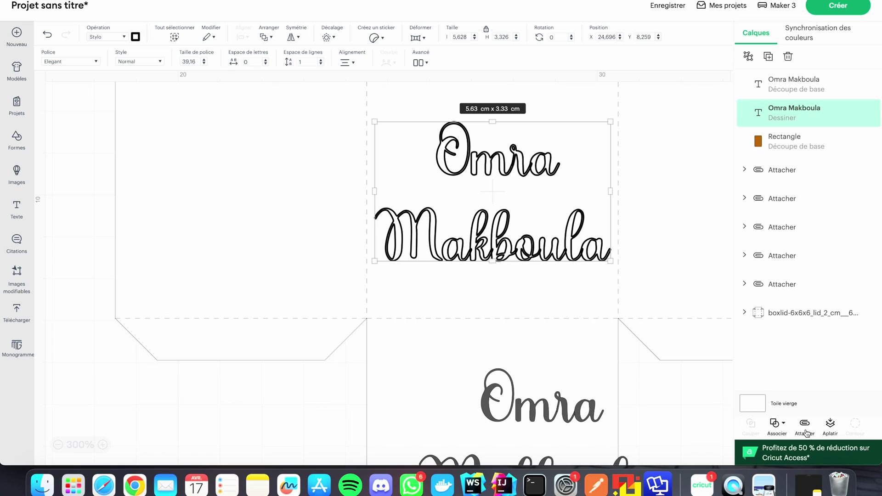
click(784, 430)
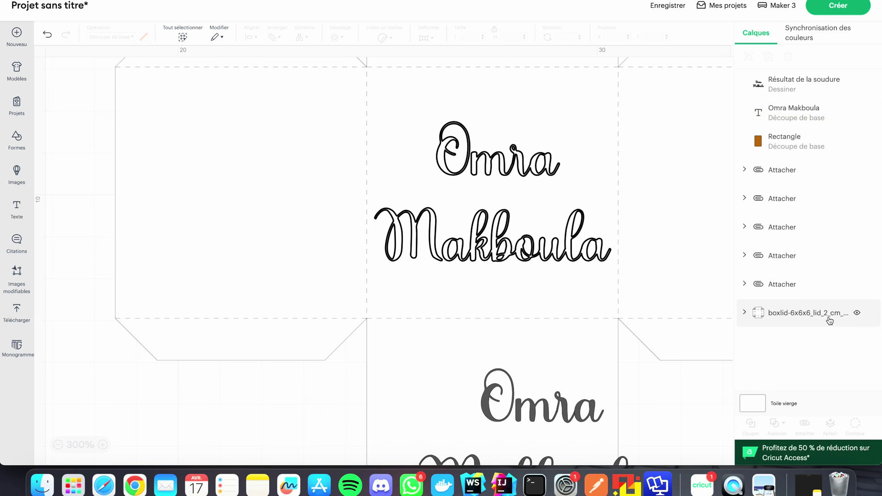
click(540, 247)
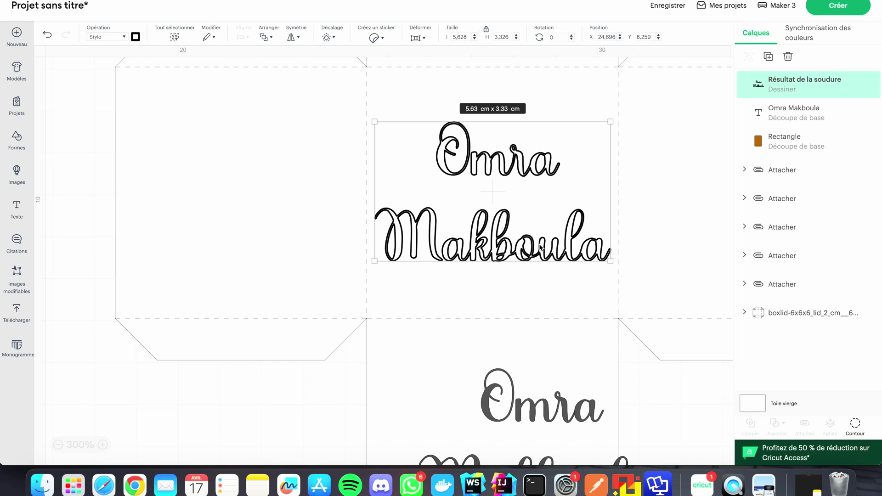
Replace the plain text copy with a duplicate of the welded lettering, and attach the centre lettering to the base net
click(311, 408)
click(58, 445)
click(59, 445)
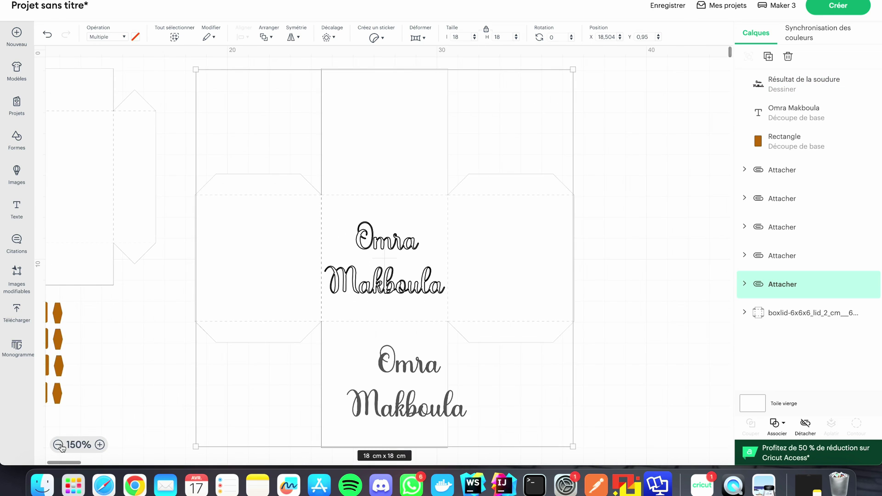
click(59, 445)
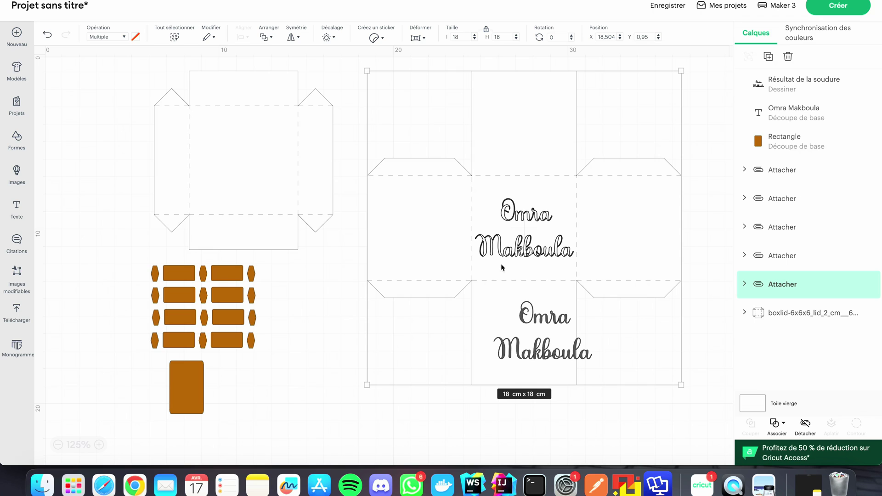
click(327, 325)
click(529, 228)
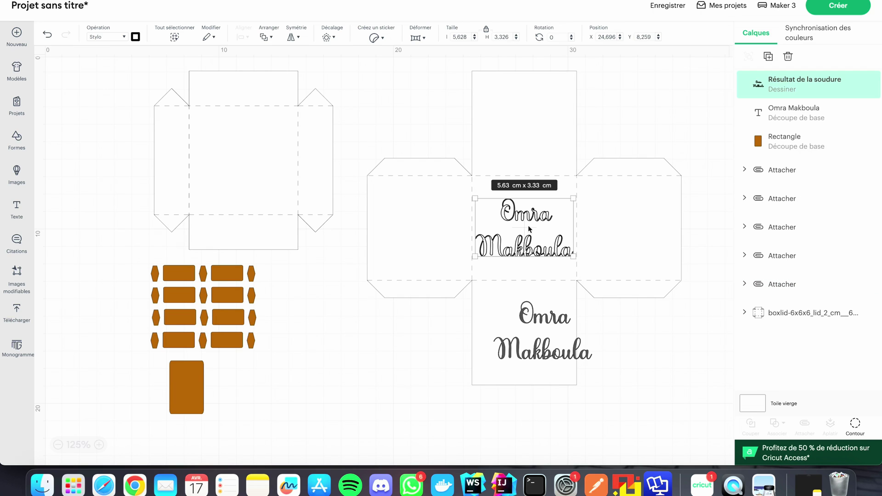
key(ctrl+d)
key(Delete)
drag(444, 72, 566, 258)
click(804, 423)
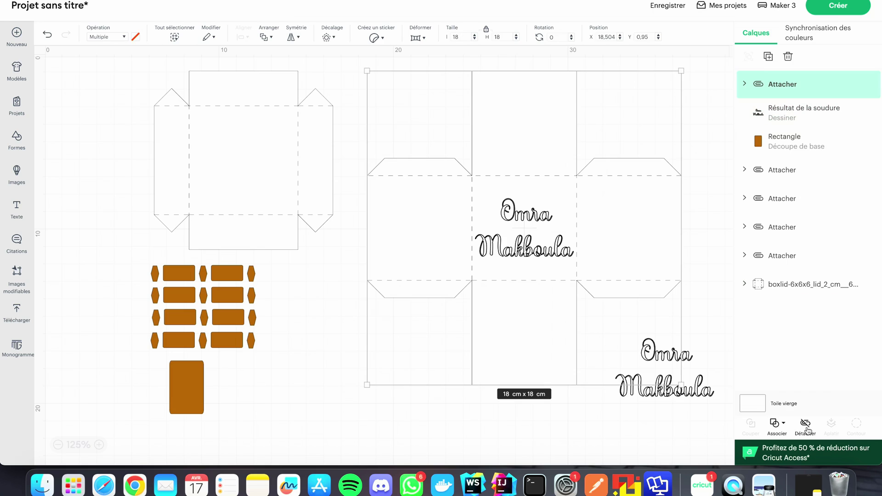
Bring the duplicate lettering to the front, shrink it to about 3.24 by 1.91 cm and place it on the base's lower panel
click(671, 388)
drag(665, 369, 569, 337)
right_click(602, 338)
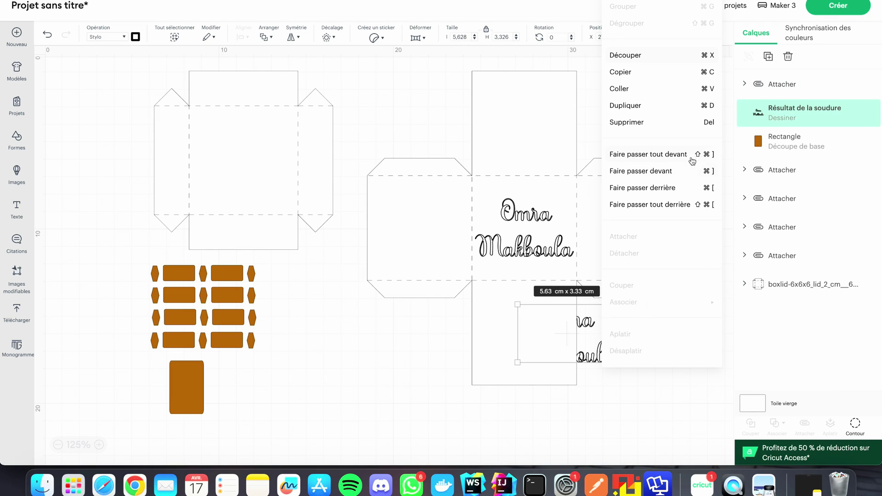
click(688, 159)
drag(616, 362, 547, 317)
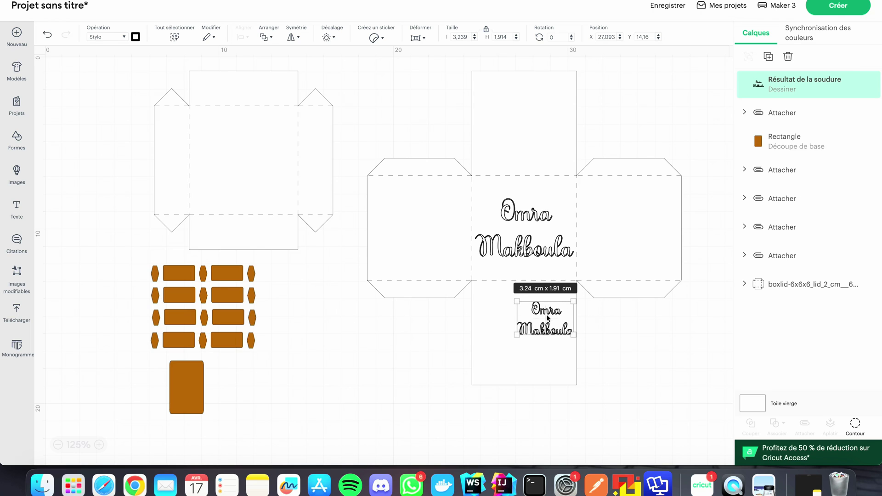
click(561, 321)
click(556, 407)
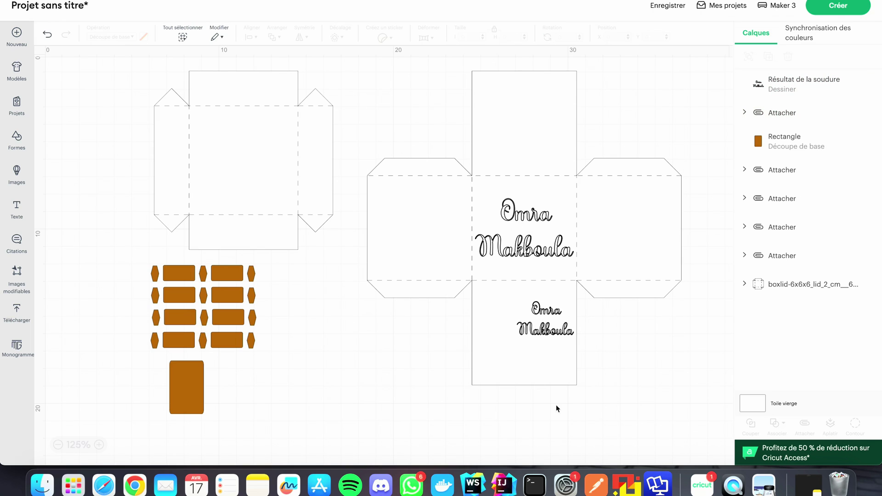
click(555, 320)
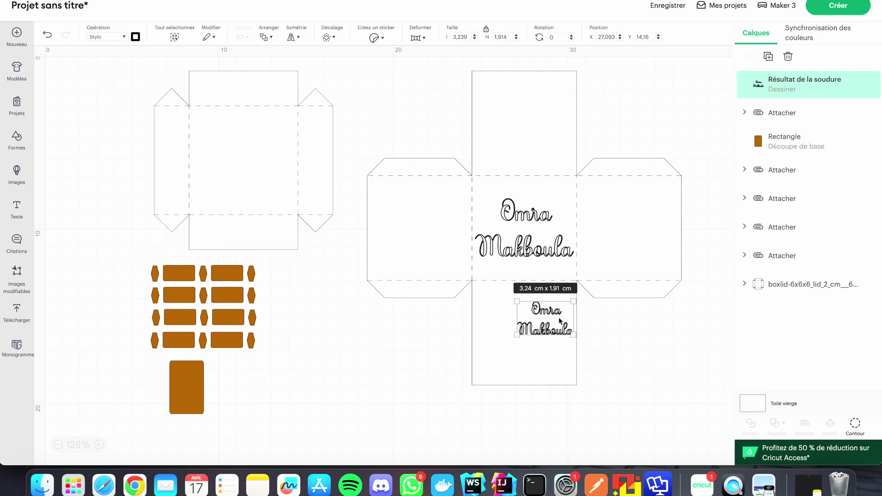
click(542, 261)
key(Escape)
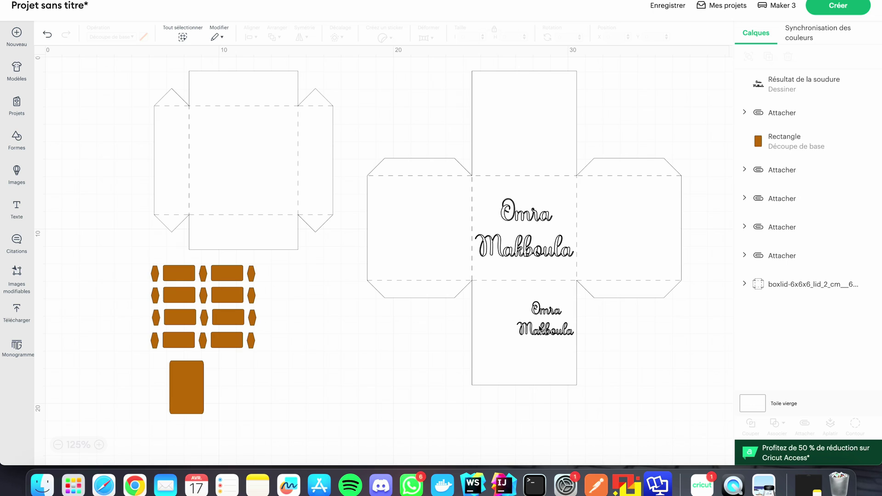
Detach the large lettering from the base, move it onto the lid's centre panel and shift the base net to about X 20.69 cm
click(550, 286)
click(804, 425)
drag(501, 220, 248, 158)
drag(372, 106, 419, 104)
key(Escape)
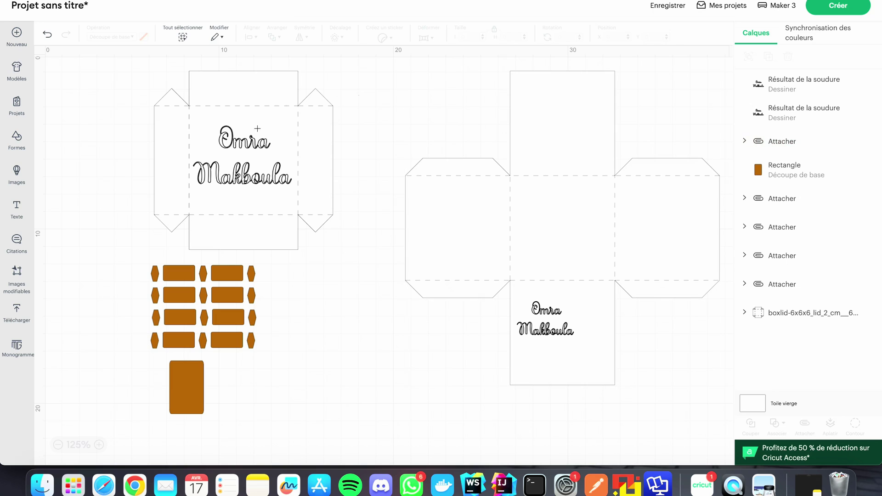
Centre the large lettering on the lid net and attach the two together
click(237, 171)
click(292, 39)
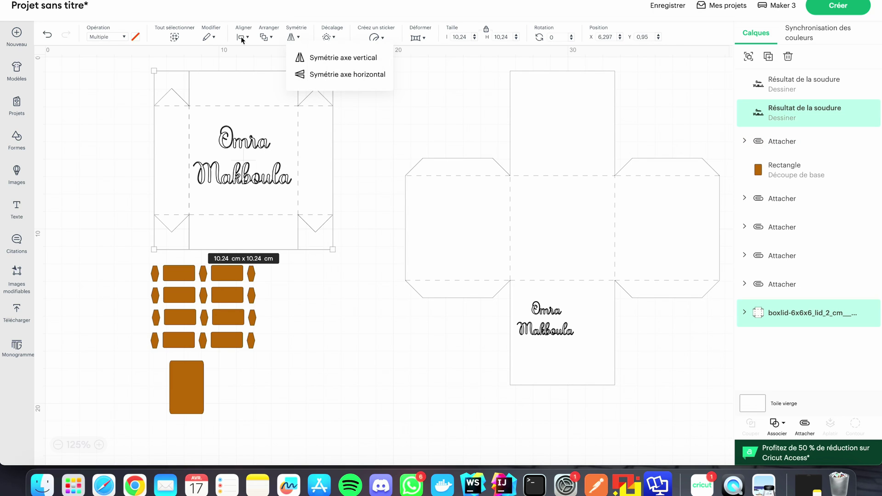
click(242, 39)
click(276, 178)
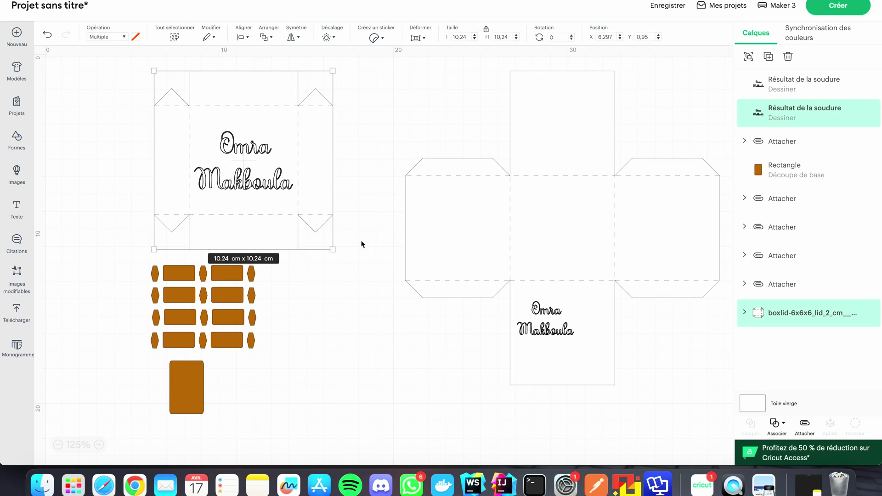
click(810, 427)
click(447, 378)
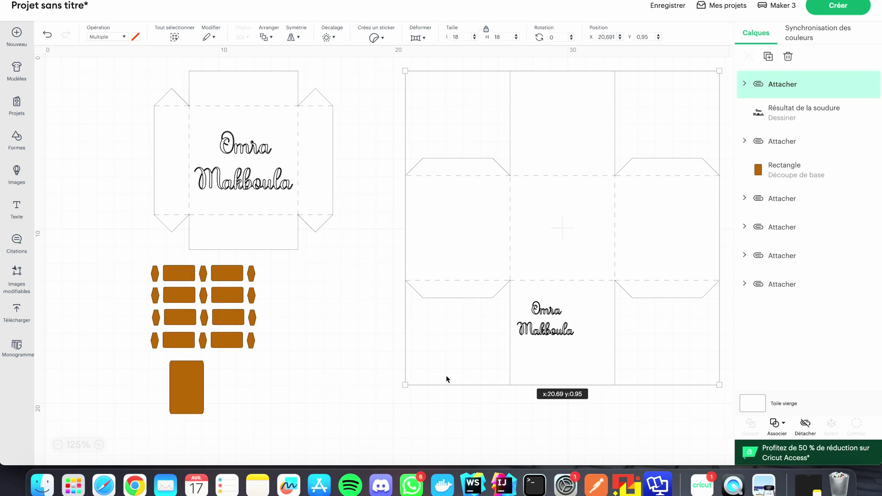
click(373, 345)
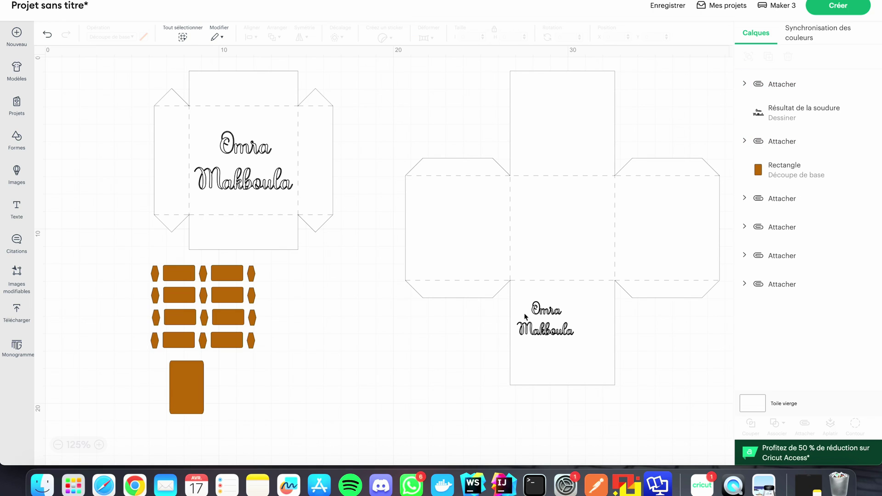
Move the small lettering to about X 29.28, Y 14.09 cm on the base's lower panel and flip it across the horizontal axis
drag(549, 329, 586, 324)
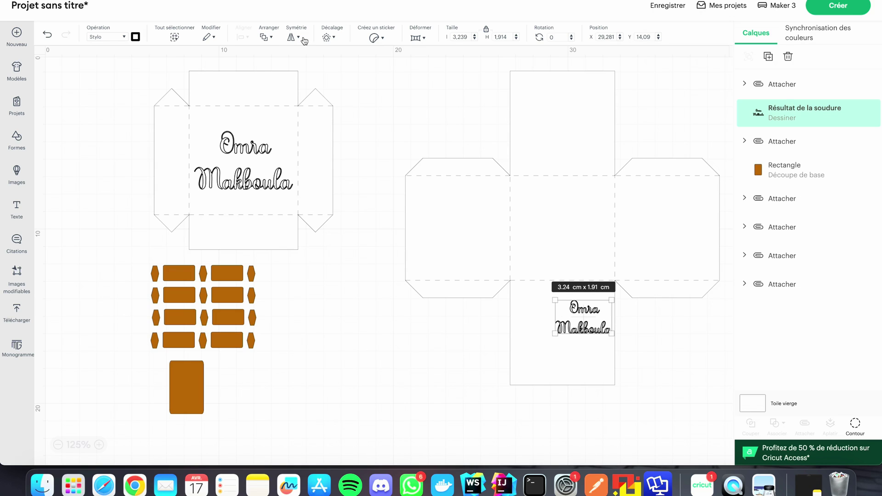
click(300, 38)
click(321, 75)
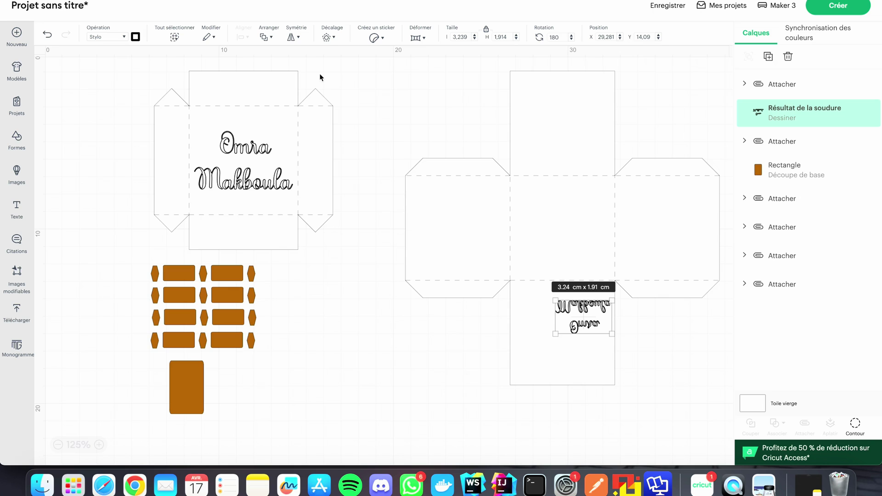
click(415, 342)
Check how the project is laid out on the cutting mats and return to the canvas
scroll(487, 421, down, 1)
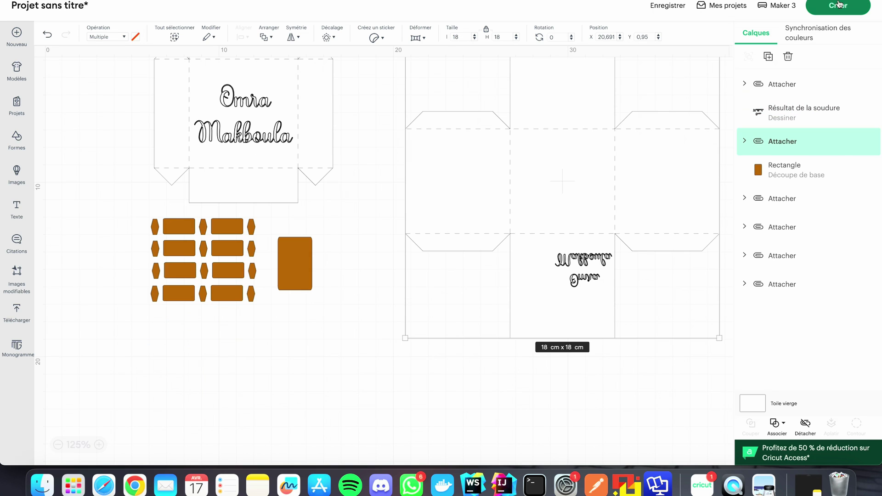
click(839, 5)
click(414, 260)
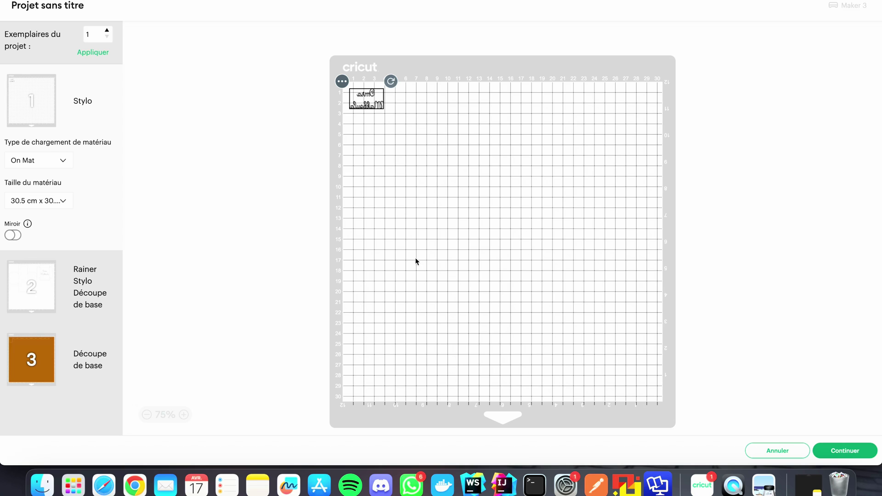
click(766, 451)
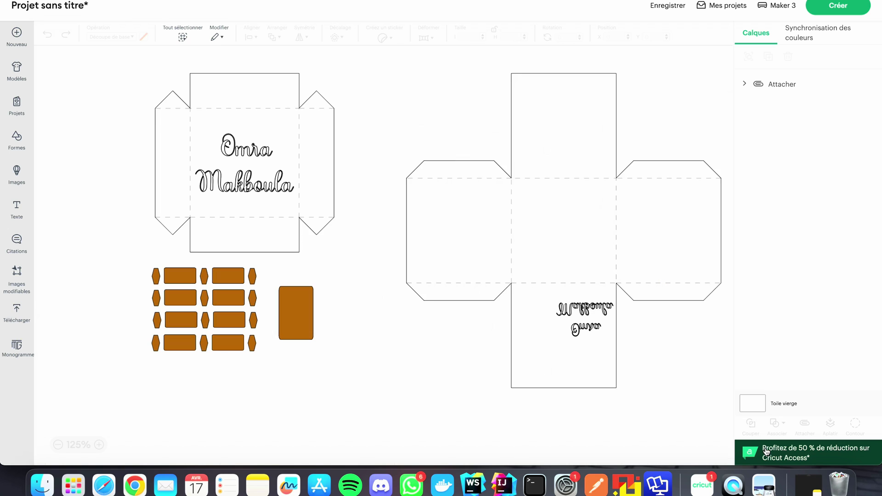
click(598, 325)
click(47, 34)
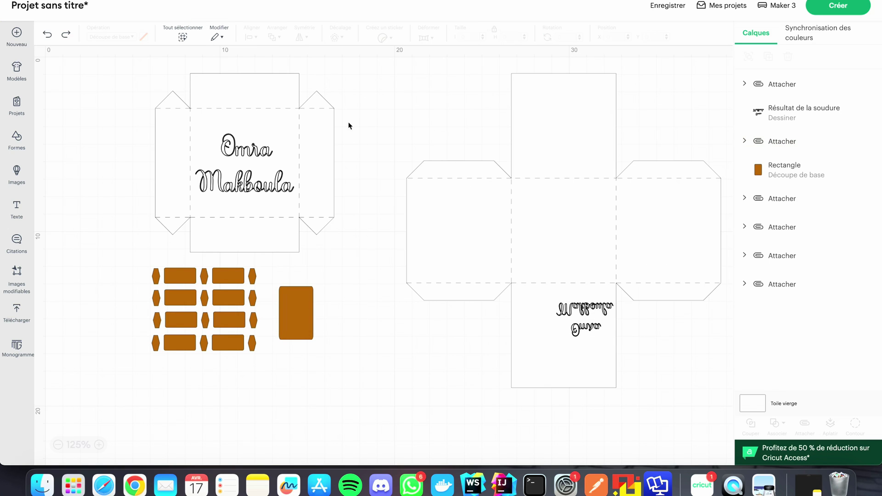
Attach the flipped small lettering to the base net and place the lid net below the base on the first cutting mat
drag(452, 67, 619, 357)
click(809, 425)
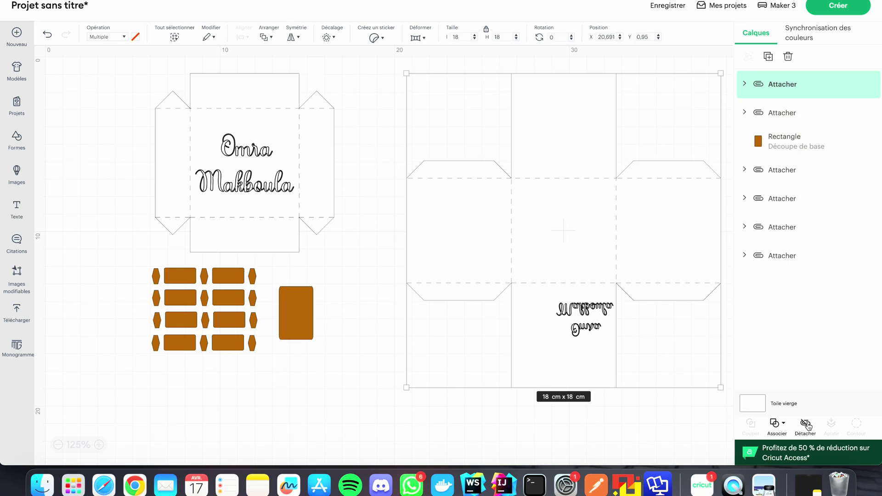
click(841, 6)
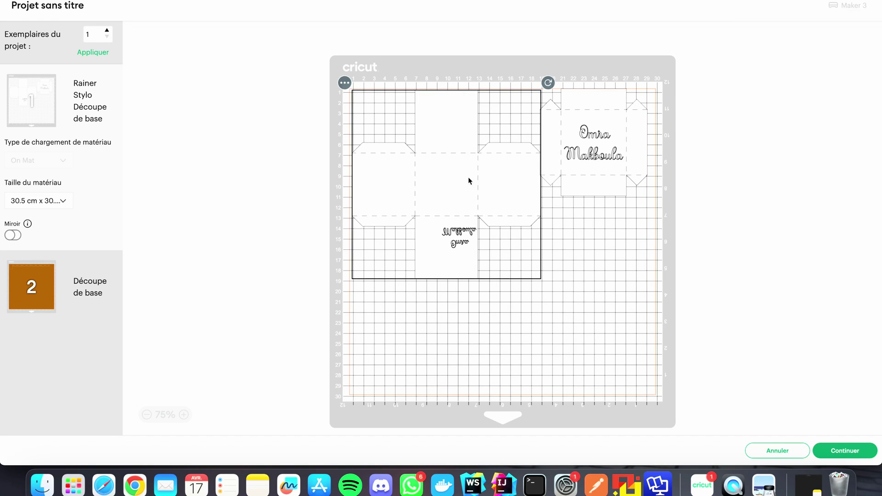
drag(589, 177, 406, 372)
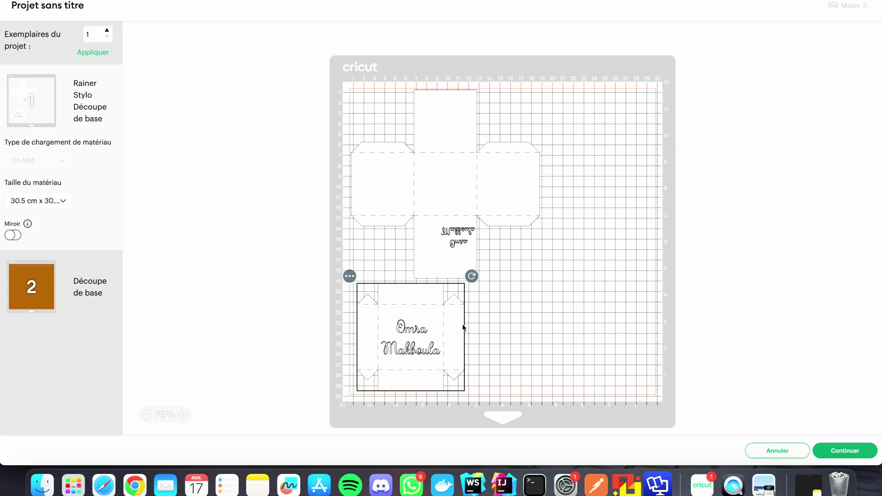
Continue to the machine setup, choose Medium Cardstock – 80 lb (216 gsm) as the base material and set the pressure to Moins
click(851, 451)
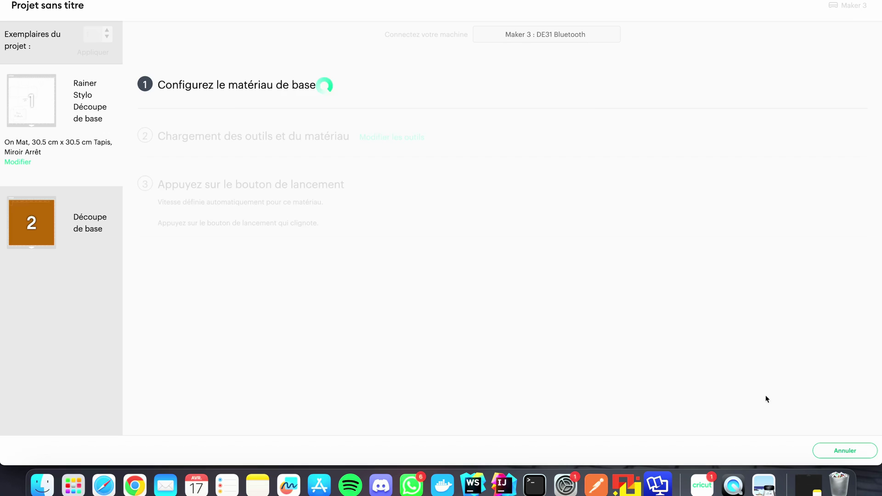
click(189, 137)
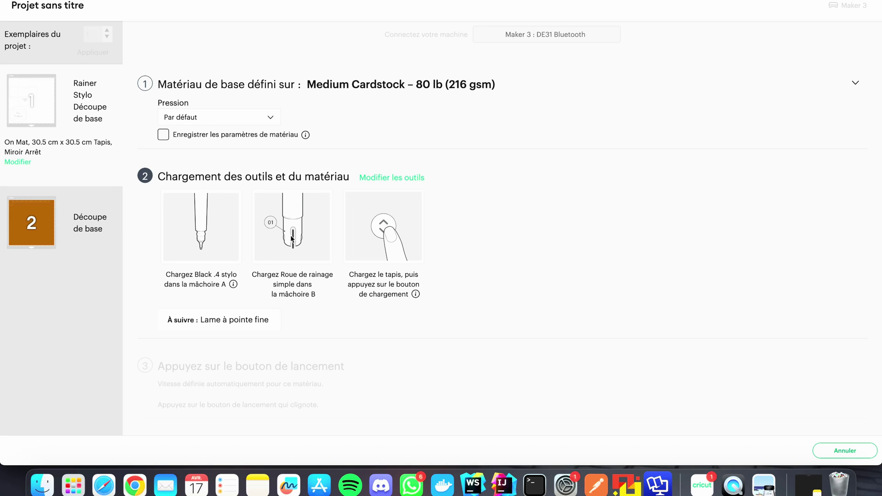
click(207, 119)
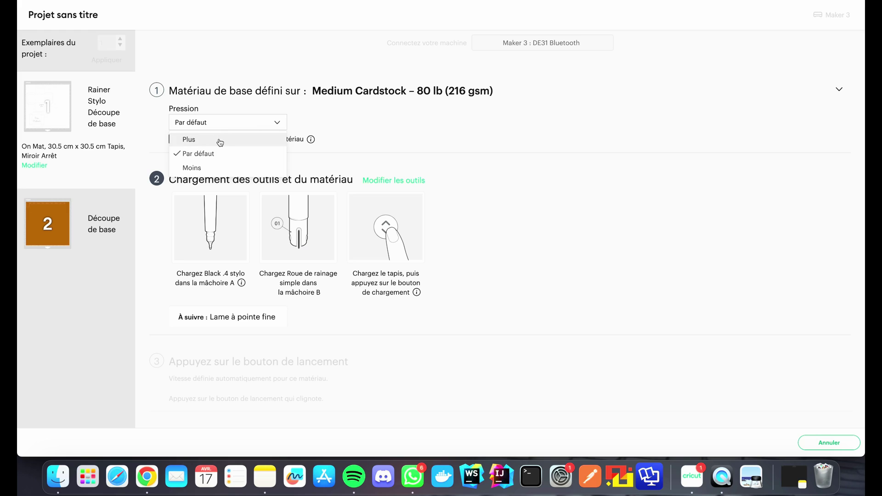
click(222, 167)
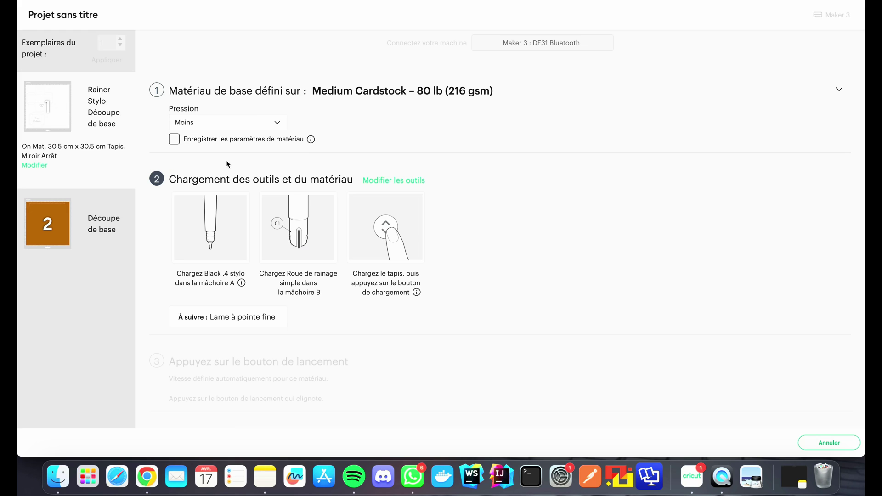